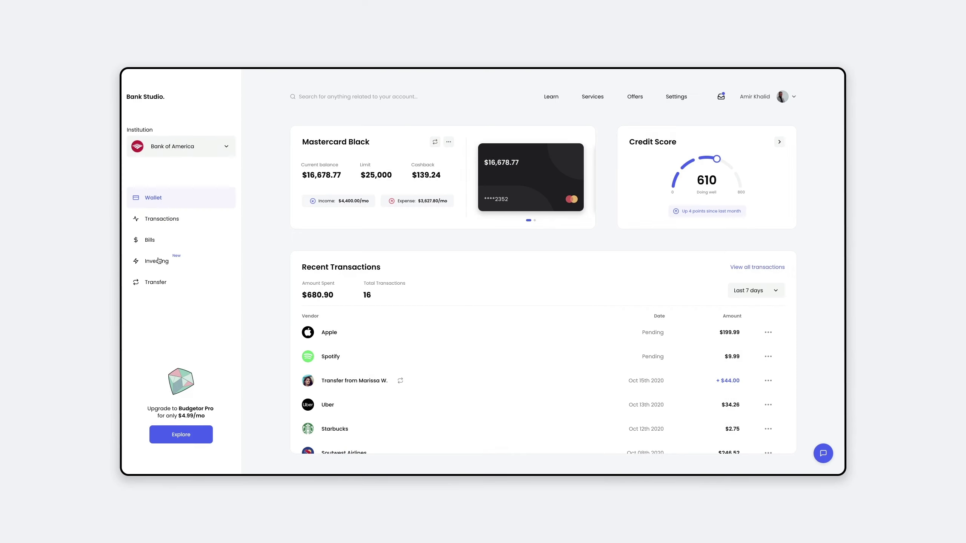
Switch the Bank Studio preview to its Investing page with Stocks & Funds and Crypto
{"action": "left_click", "coordinate": [159, 260]}
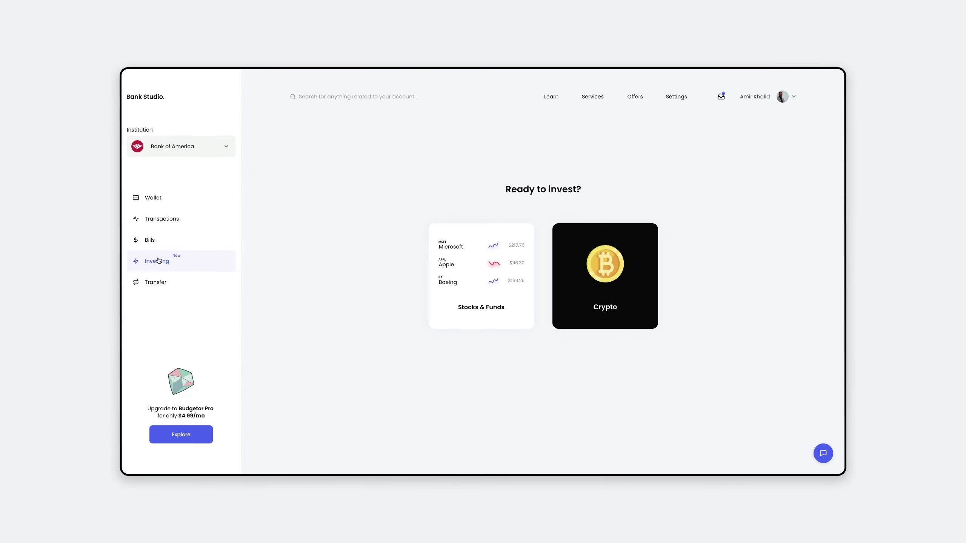
In the preview, visit Wallet and Investing, then open and cancel the upgrade-to-pro modal
{"action": "left_click", "coordinate": [194, 202]}
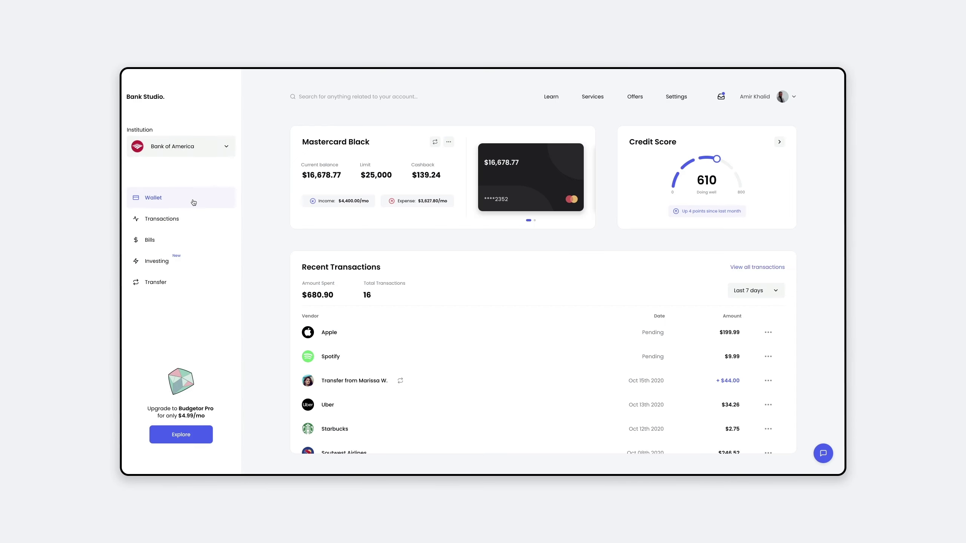
{"action": "left_click", "coordinate": [200, 257]}
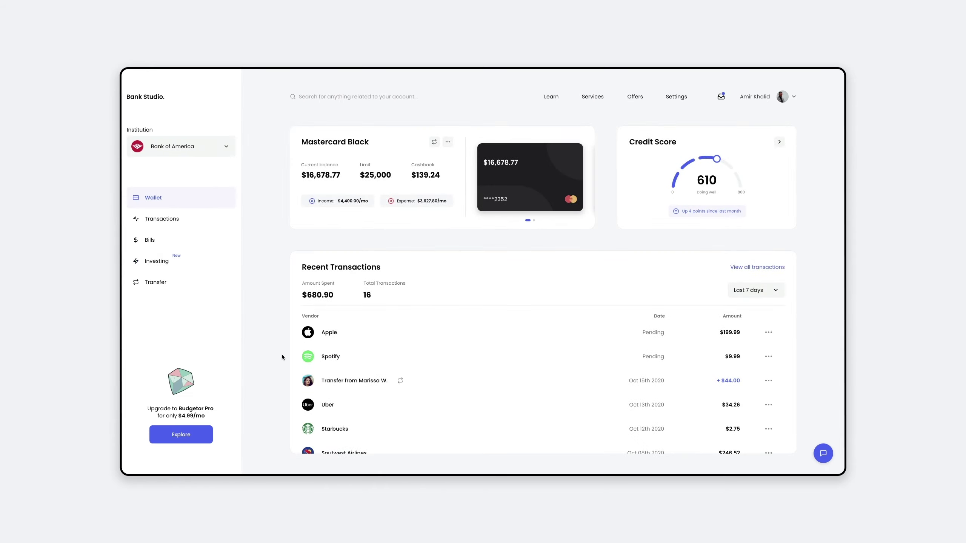
{"action": "left_click", "coordinate": [194, 432]}
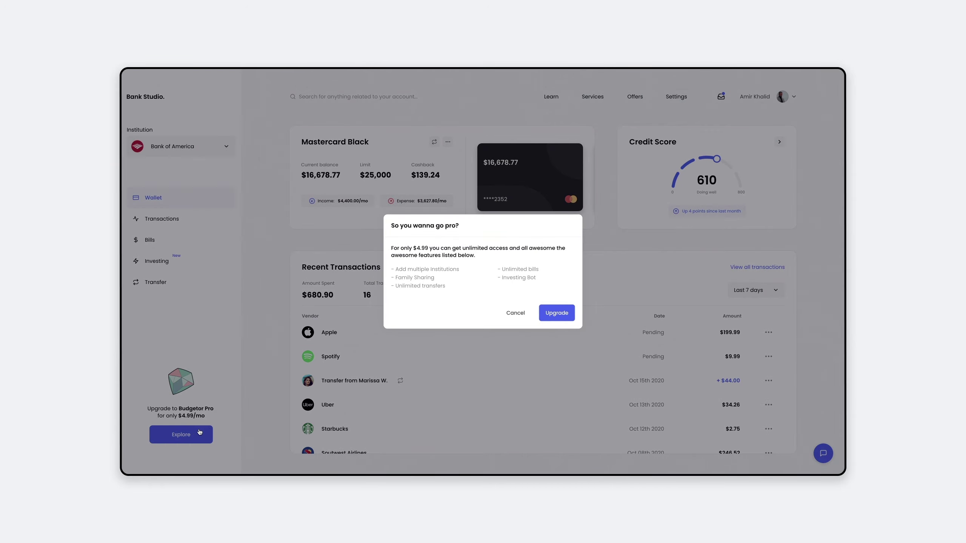
{"action": "left_click", "coordinate": [517, 317]}
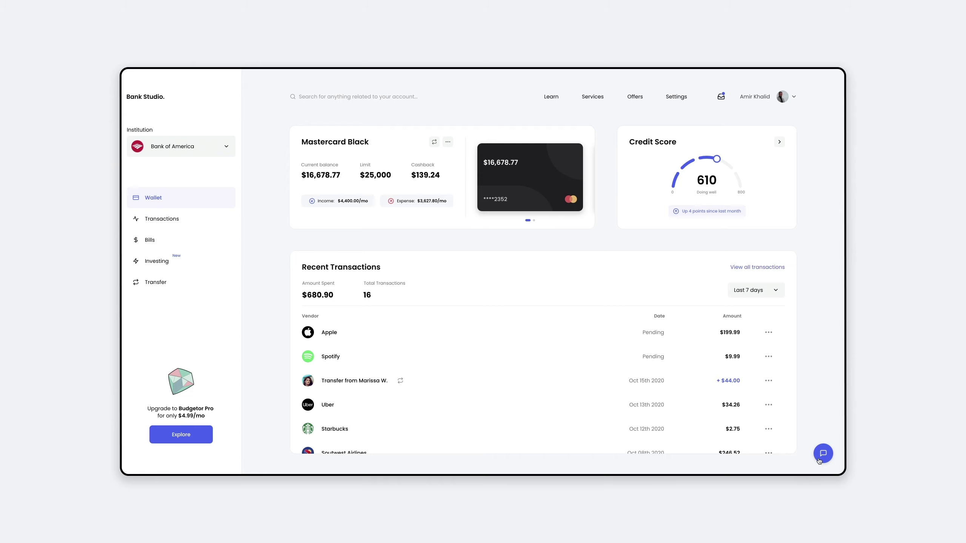
Toggle the chat panel open, closed and open again, and type 'Heyy!' in it
{"action": "left_click", "coordinate": [821, 455]}
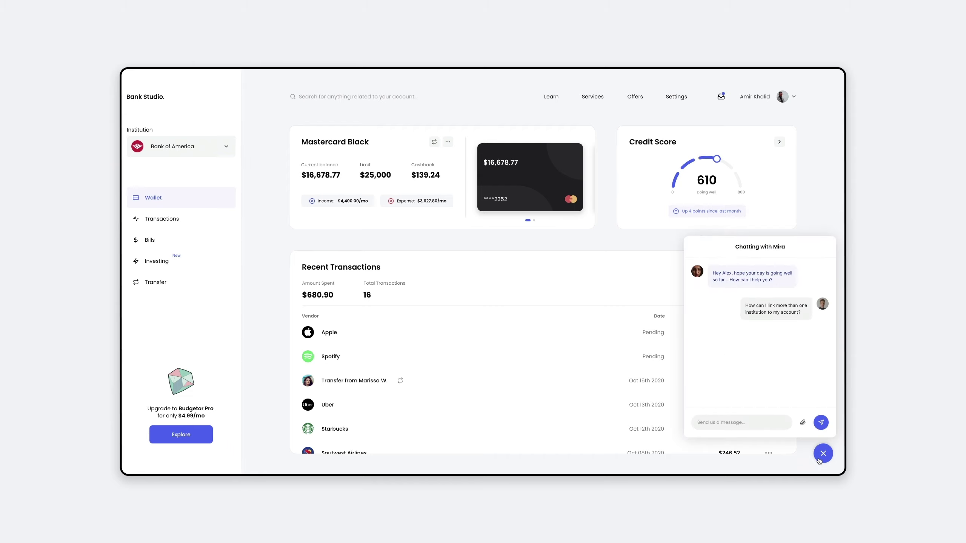
{"action": "left_click", "coordinate": [823, 454]}
{"action": "left_click", "coordinate": [821, 455]}
{"action": "type", "text": "Heyy!"}
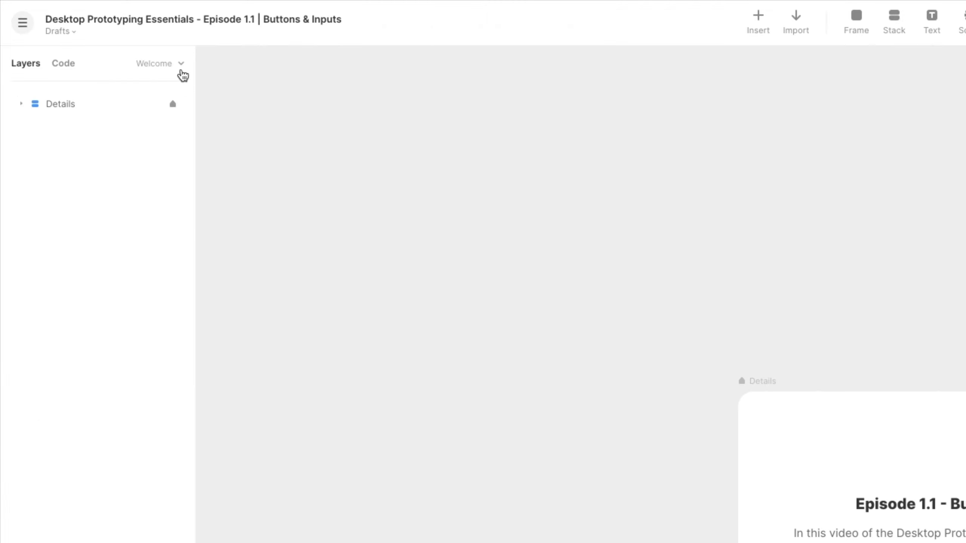
Open the project's page list and select the Wallet Page and Investing Page frames on Instant page transition
{"action": "left_click", "coordinate": [181, 73]}
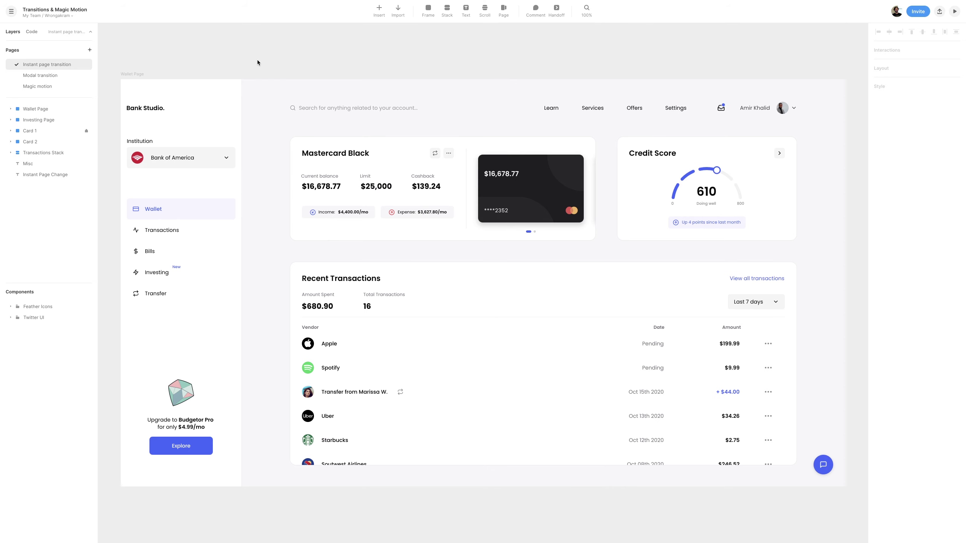
{"action": "left_click", "coordinate": [127, 75]}
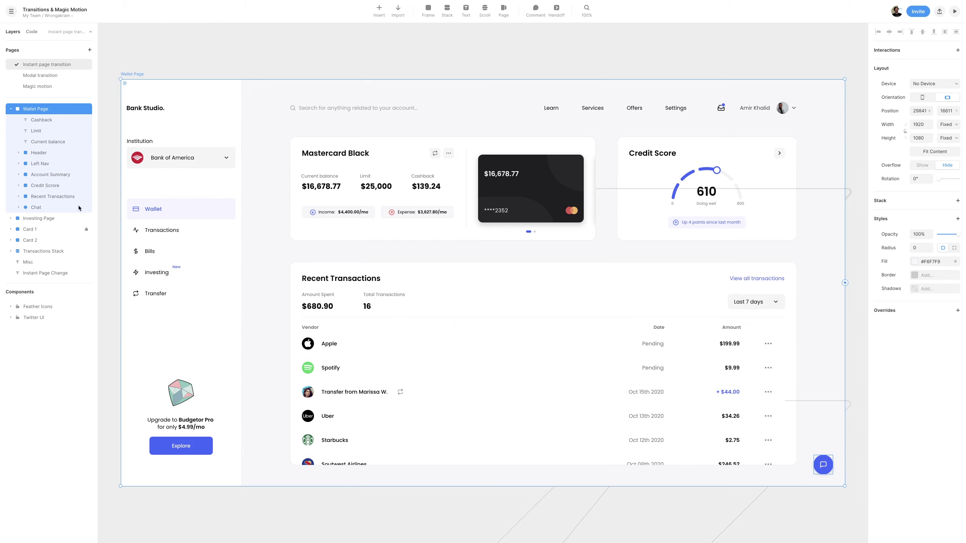
{"action": "left_click", "coordinate": [74, 218]}
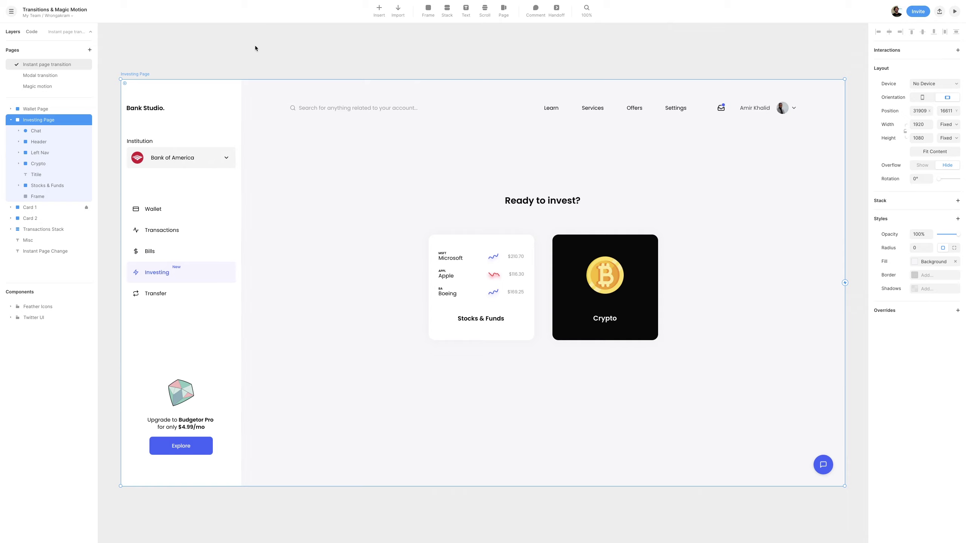
{"action": "left_click", "coordinate": [42, 109]}
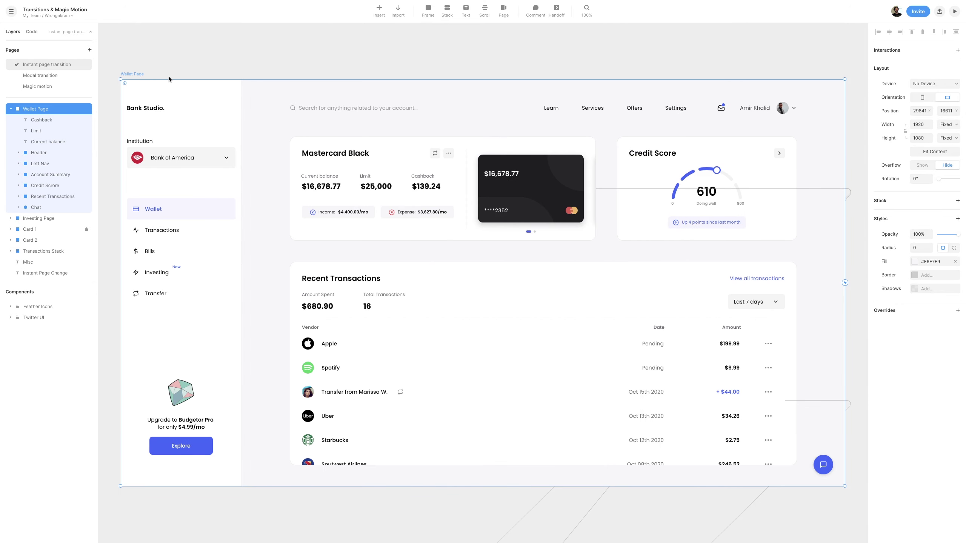
{"action": "scroll", "coordinate": [176, 72], "scroll_direction": "down", "scroll_amount": 5}
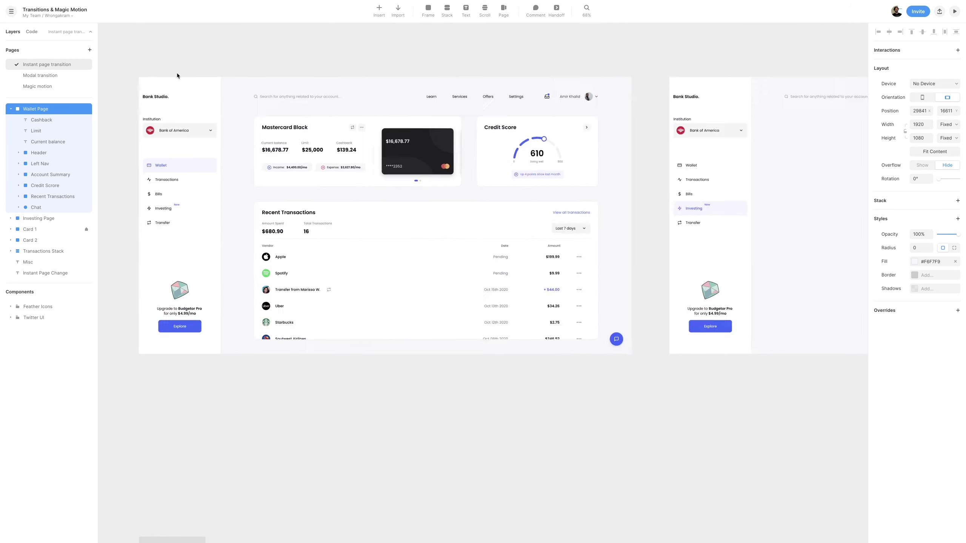
Zoom to fit both pages and link the Wallet Page's Investing nav item to Investing Page as an Instant tap transition
{"action": "left_click", "coordinate": [524, 71], "text": "shift"}
{"action": "key", "text": "shift+2"}
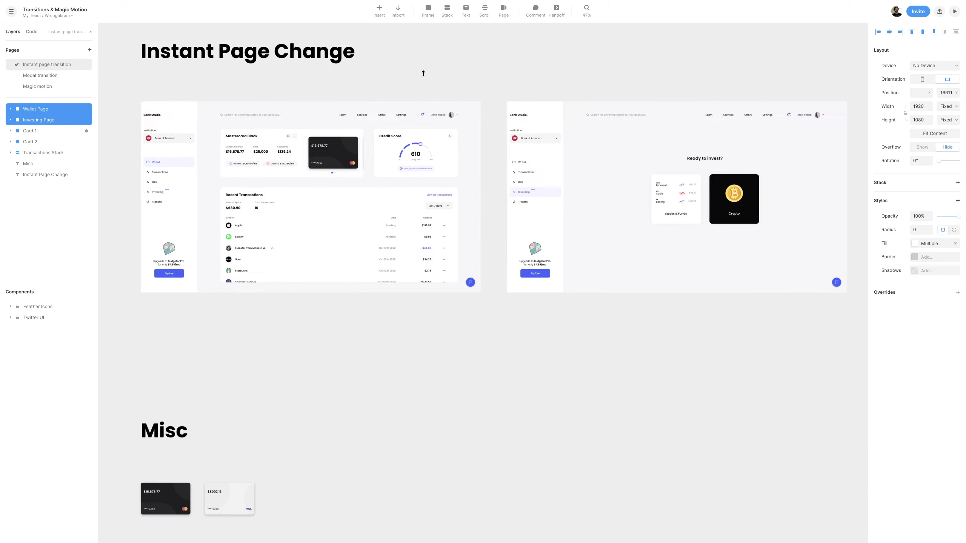
{"action": "left_click", "coordinate": [436, 76]}
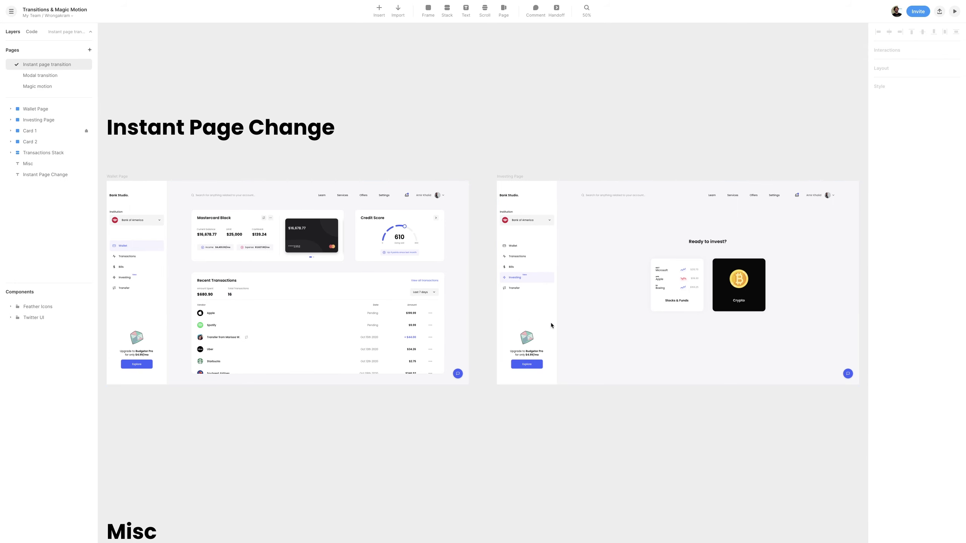
{"action": "left_click", "coordinate": [148, 279], "text": "super"}
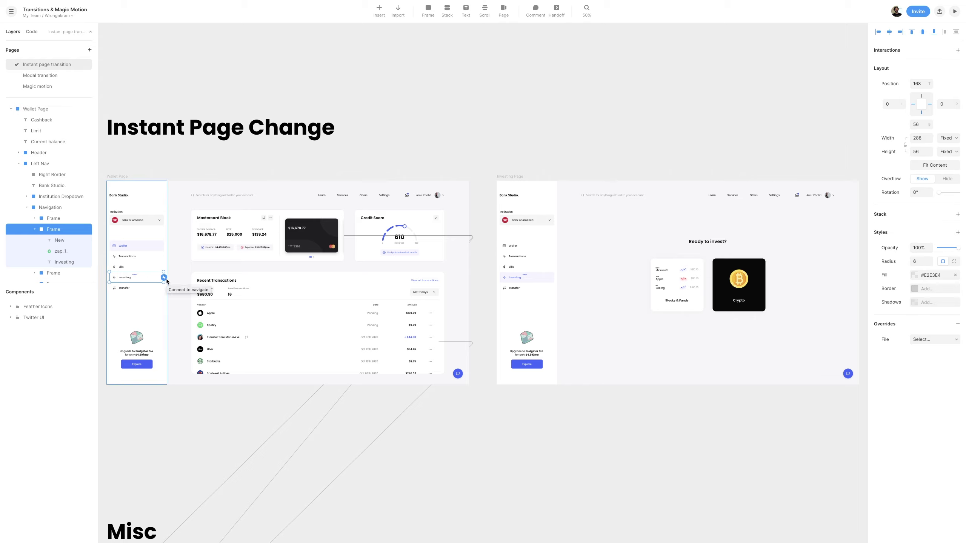
{"action": "left_click_drag", "start_coordinate": [167, 281], "coordinate": [591, 233]}
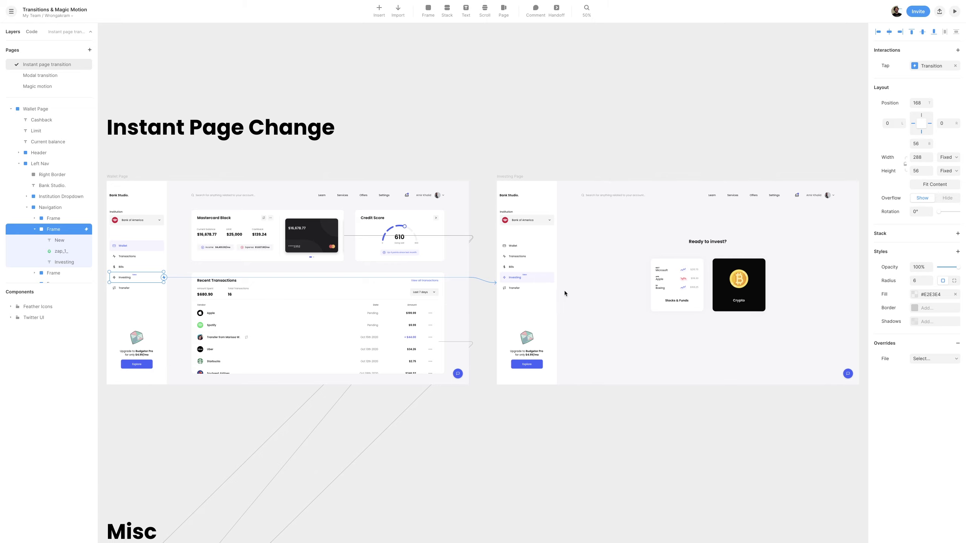
{"action": "left_click", "coordinate": [928, 67]}
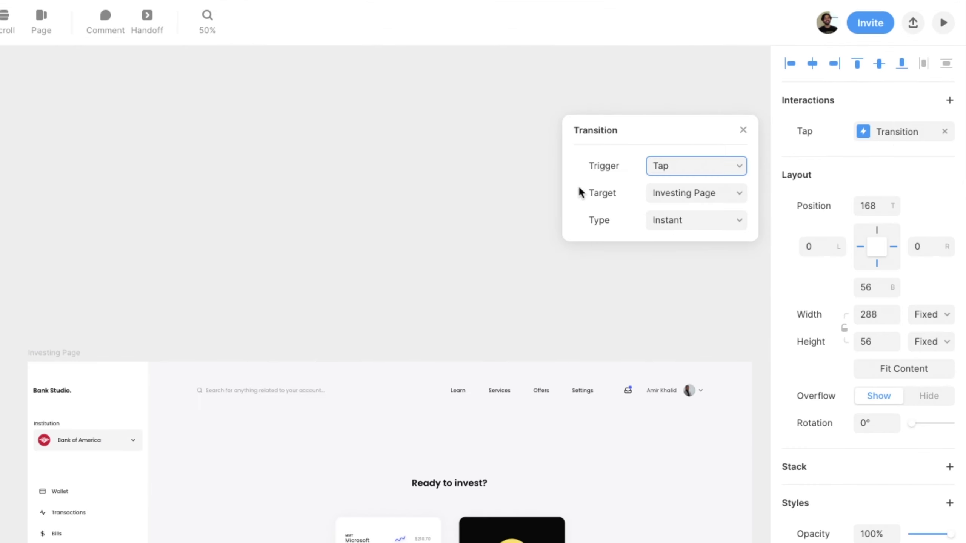
{"action": "left_click", "coordinate": [720, 177]}
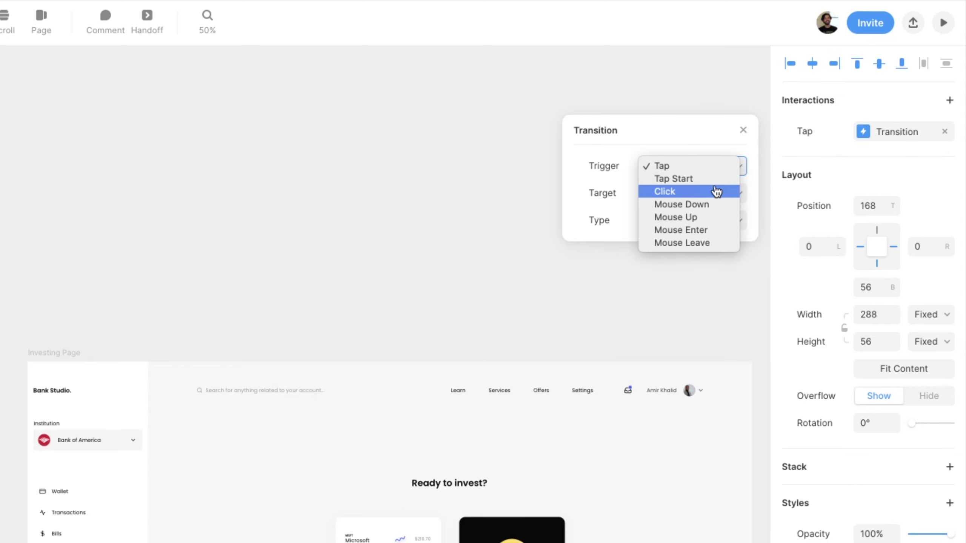
{"action": "left_click", "coordinate": [730, 171]}
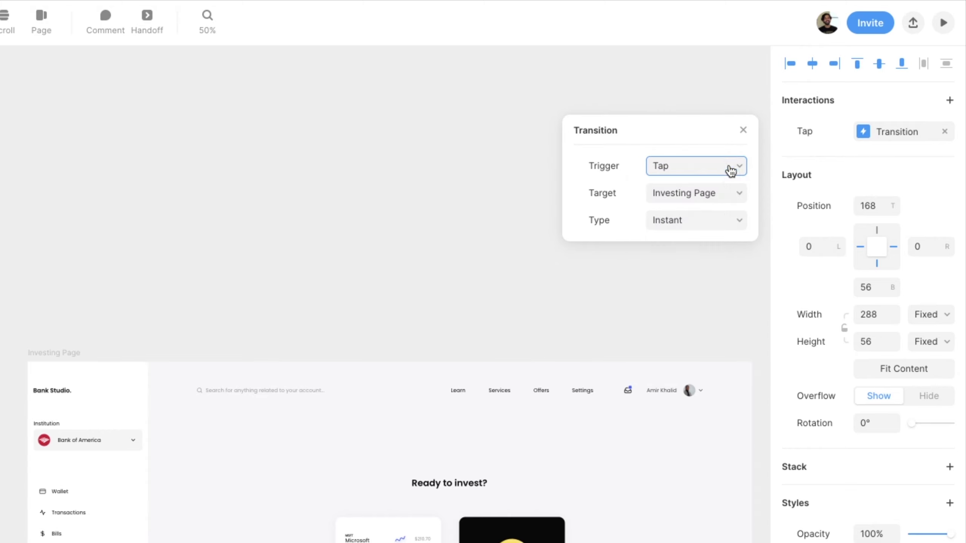
{"action": "left_click", "coordinate": [719, 194]}
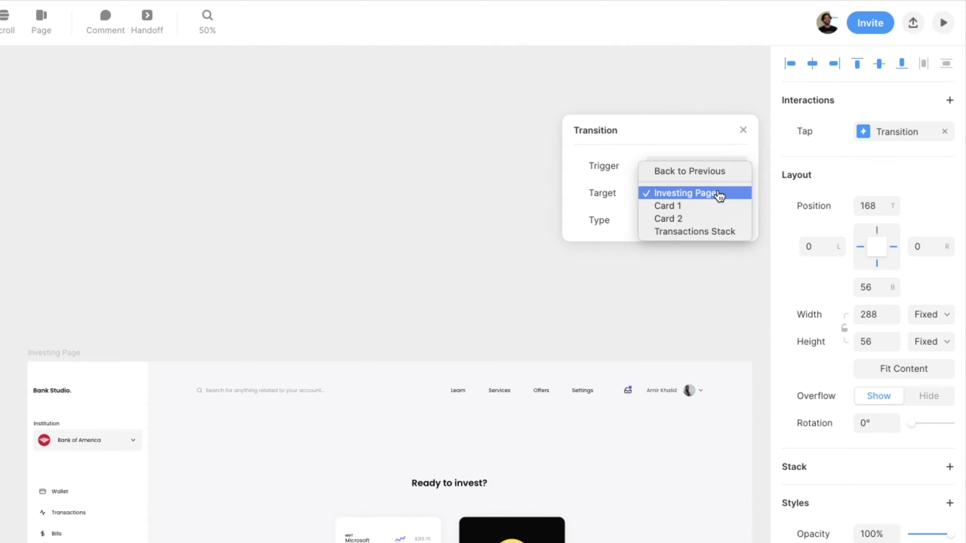
{"action": "left_click", "coordinate": [720, 195]}
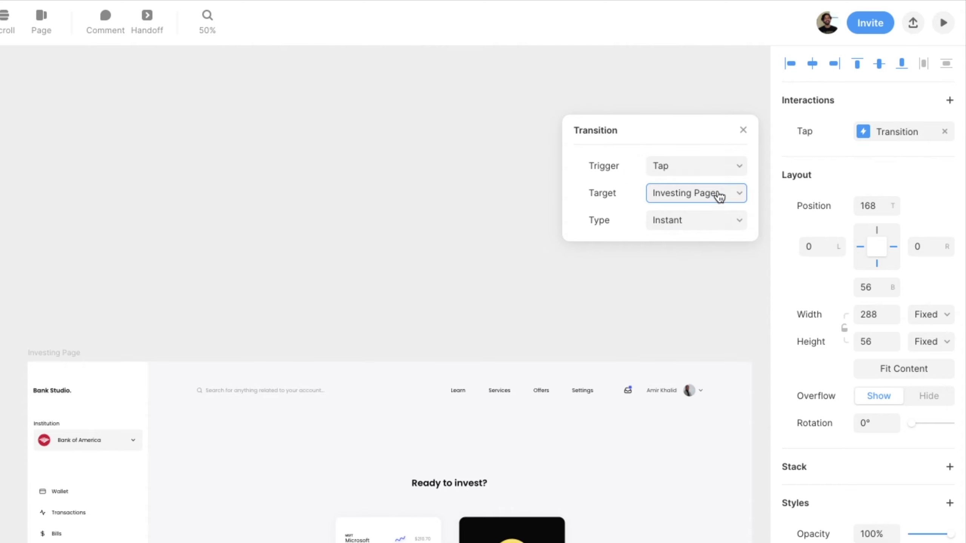
{"action": "left_click", "coordinate": [719, 223]}
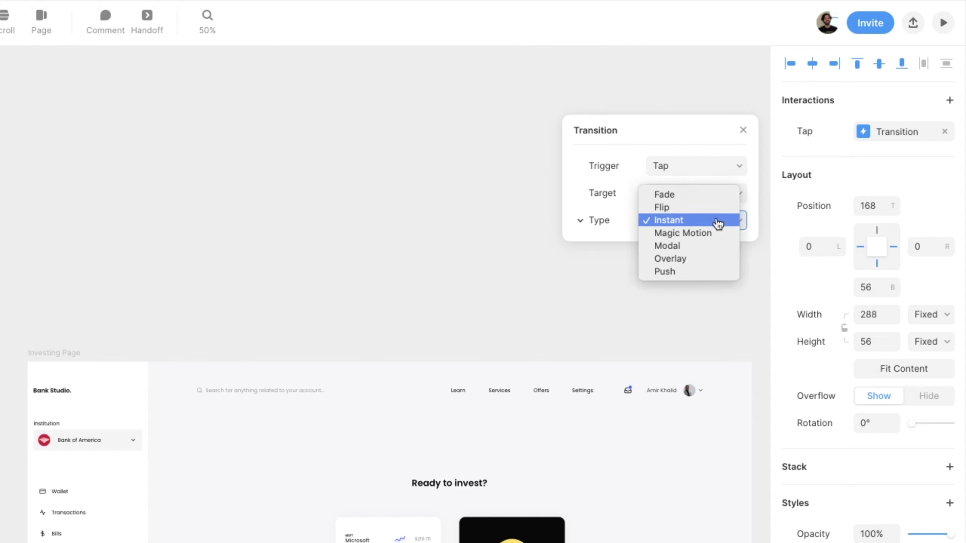
{"action": "left_click", "coordinate": [718, 221]}
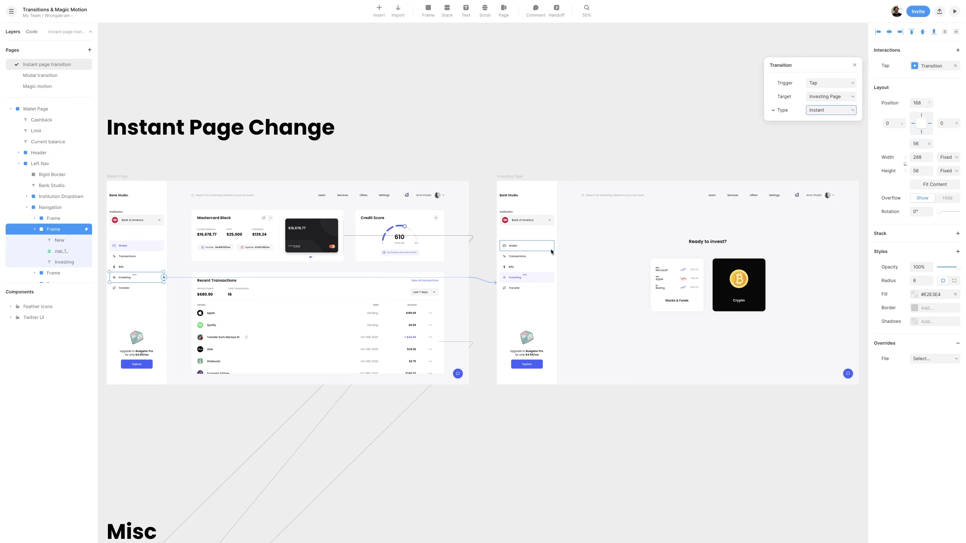
{"action": "left_click", "coordinate": [551, 251]}
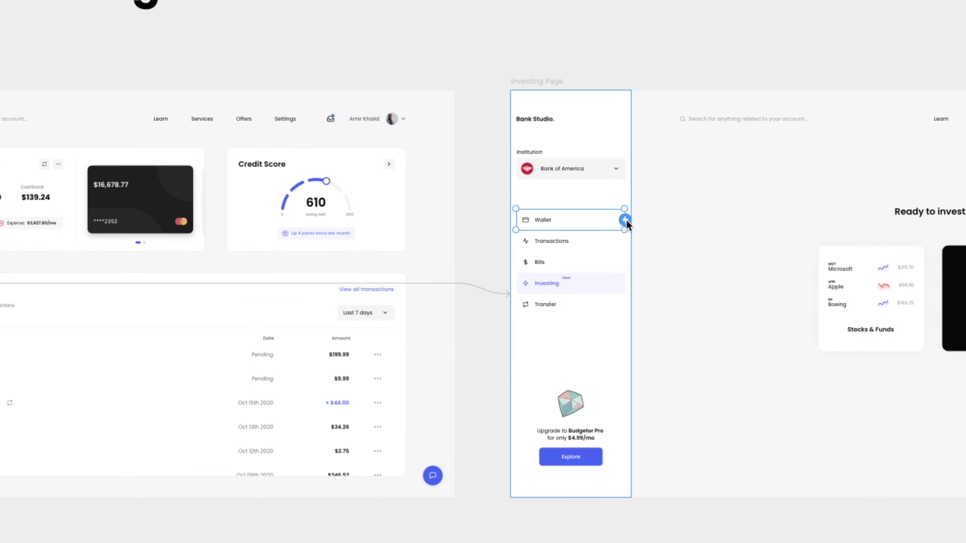
Link the Investing Page's Wallet nav item back to Wallet Page with an Instant tap transition
{"action": "left_click_drag", "start_coordinate": [554, 245], "coordinate": [559, 224]}
{"action": "left_click_drag", "start_coordinate": [637, 180], "coordinate": [381, 172]}
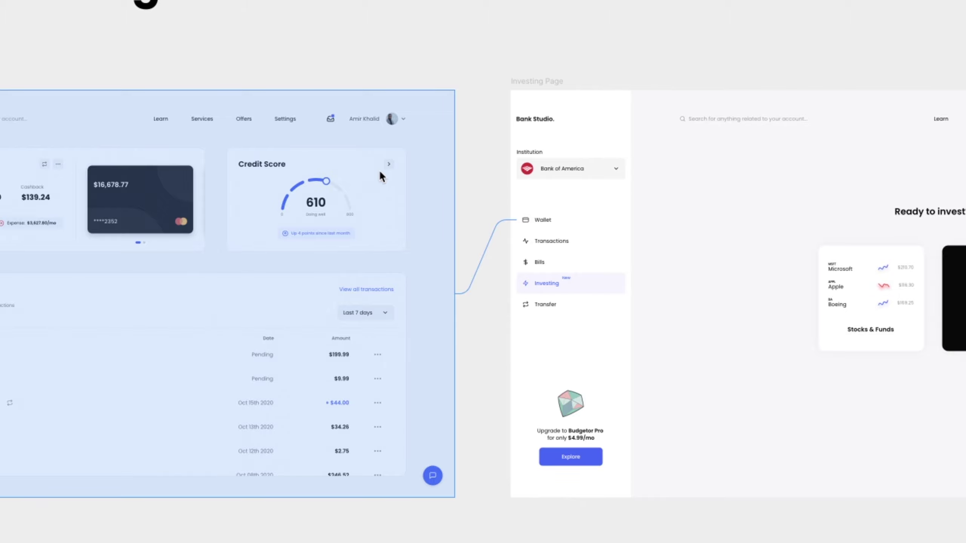
{"action": "left_click_drag", "start_coordinate": [380, 173], "coordinate": [380, 173]}
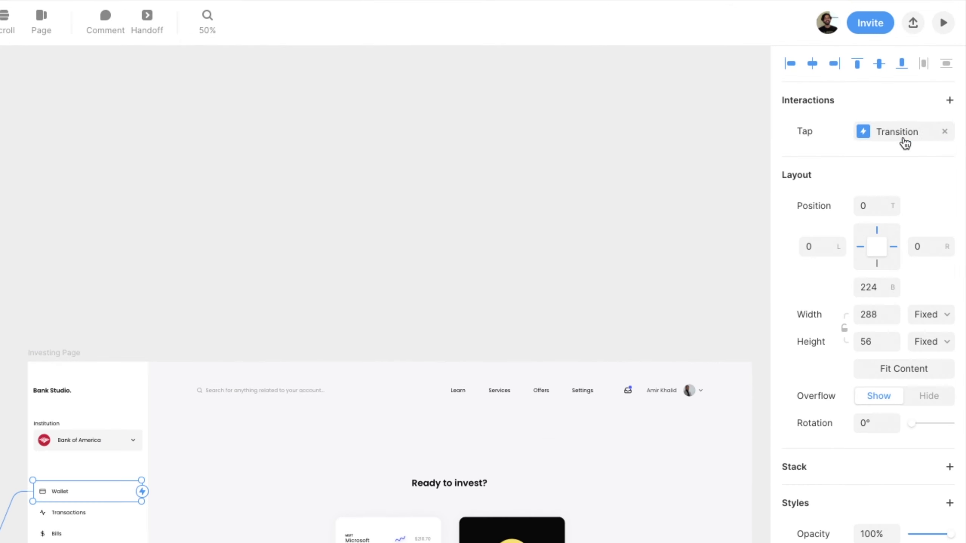
{"action": "left_click", "coordinate": [935, 69]}
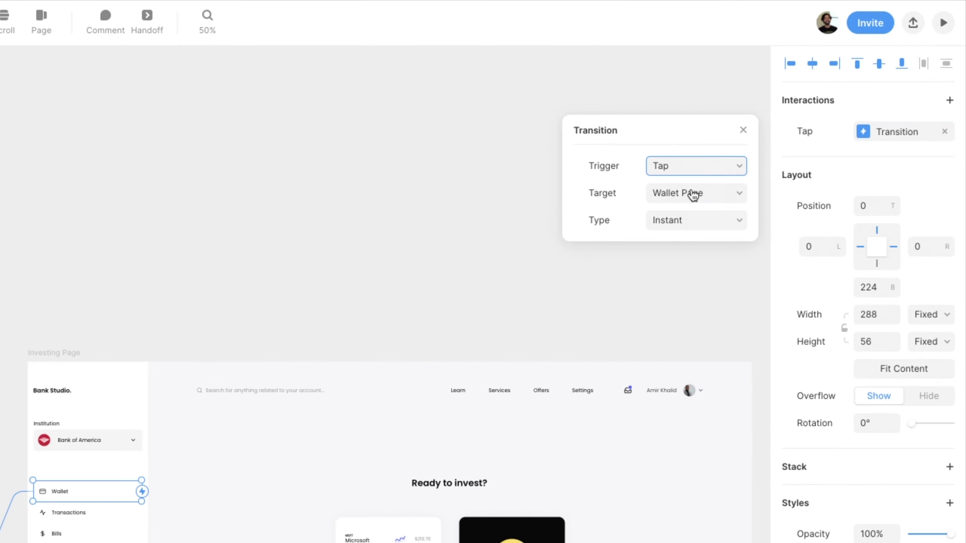
{"action": "left_click", "coordinate": [712, 267]}
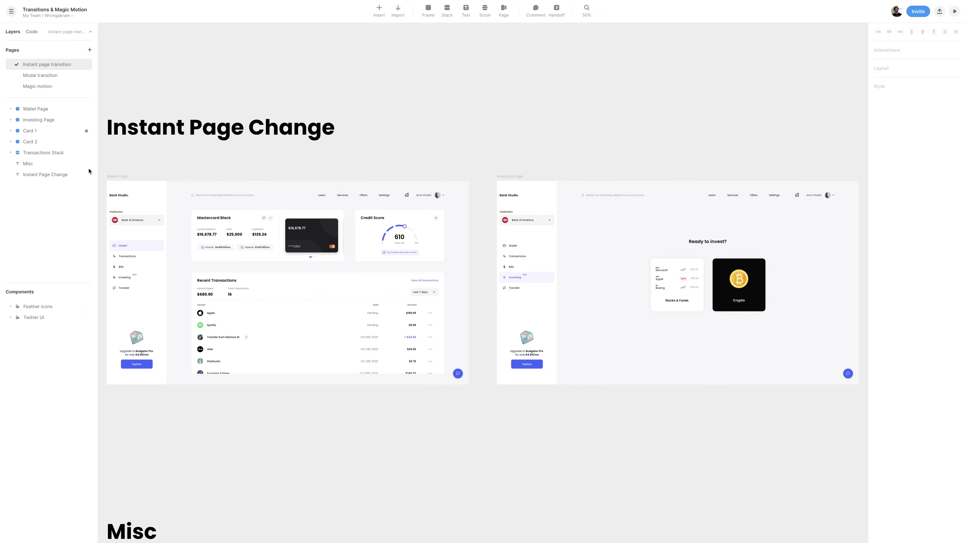
{"action": "left_click", "coordinate": [118, 178]}
{"action": "key", "text": "shift+2"}
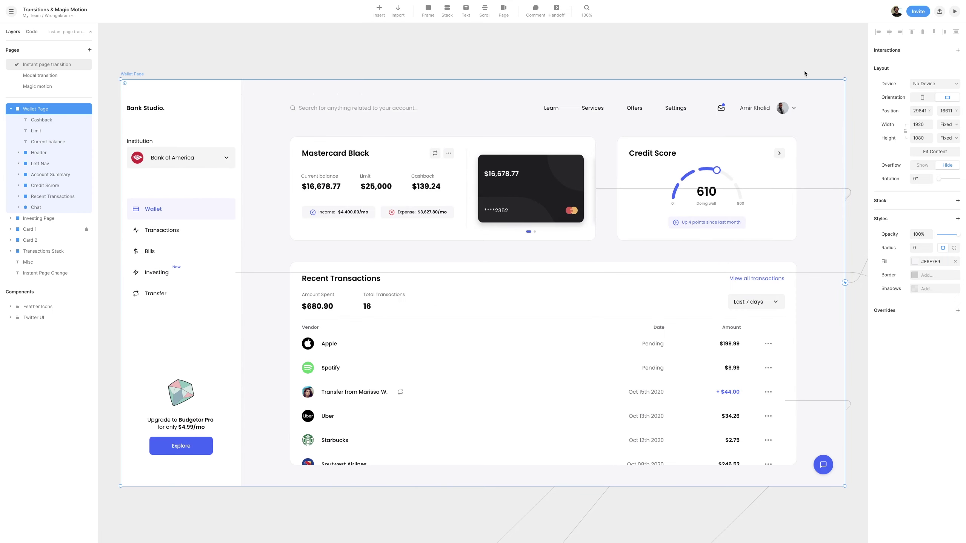
{"action": "left_click", "coordinate": [955, 11]}
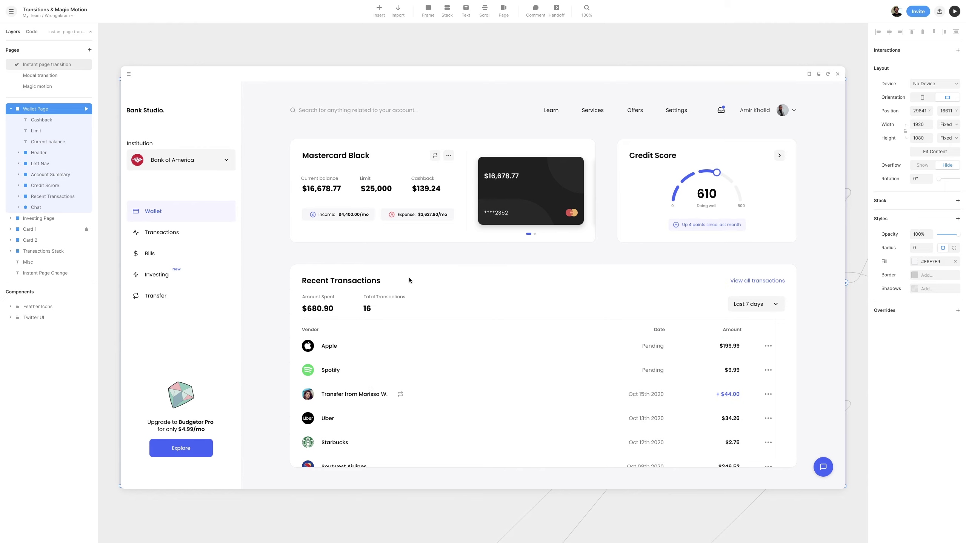
{"action": "left_click", "coordinate": [163, 280]}
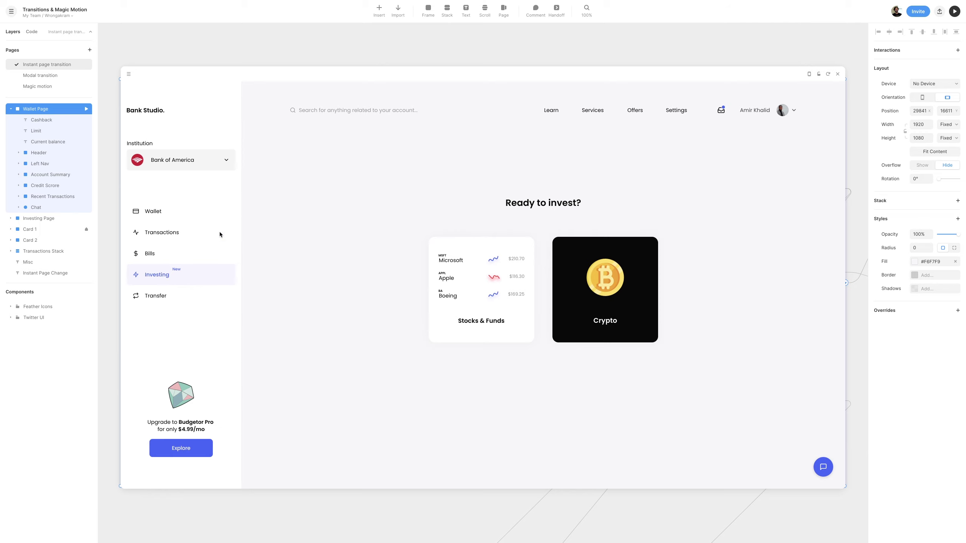
{"action": "left_click", "coordinate": [204, 216]}
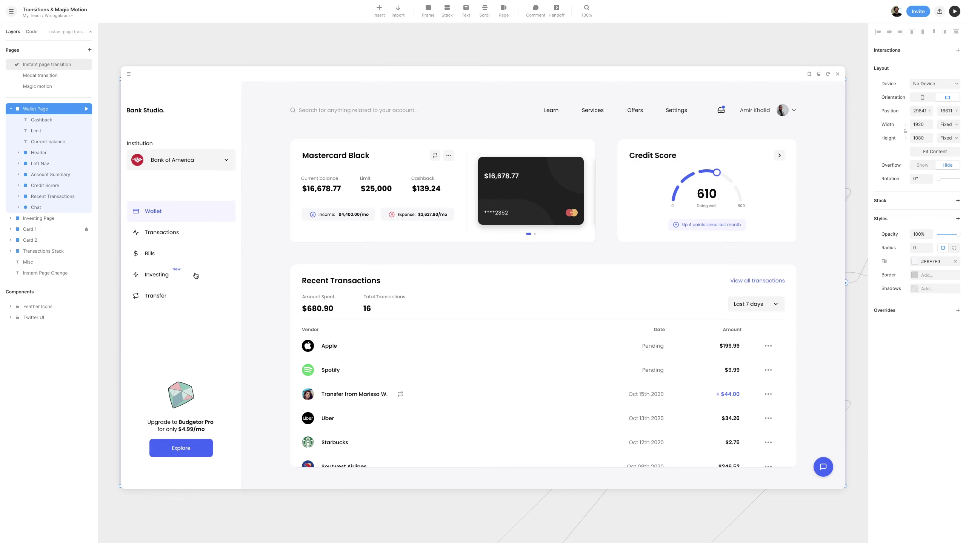
{"action": "left_click", "coordinate": [195, 272]}
{"action": "left_click", "coordinate": [192, 209]}
{"action": "left_click", "coordinate": [210, 271]}
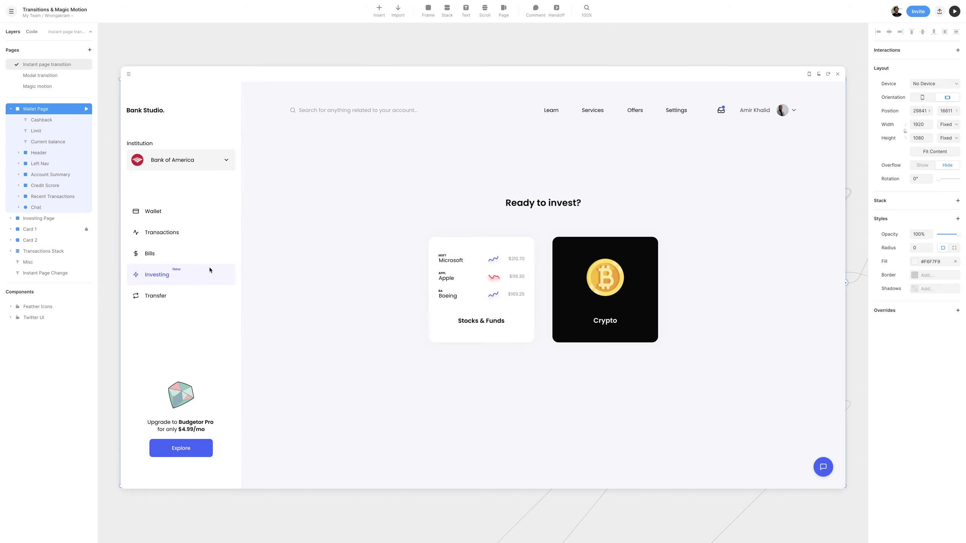
{"action": "left_click", "coordinate": [206, 212]}
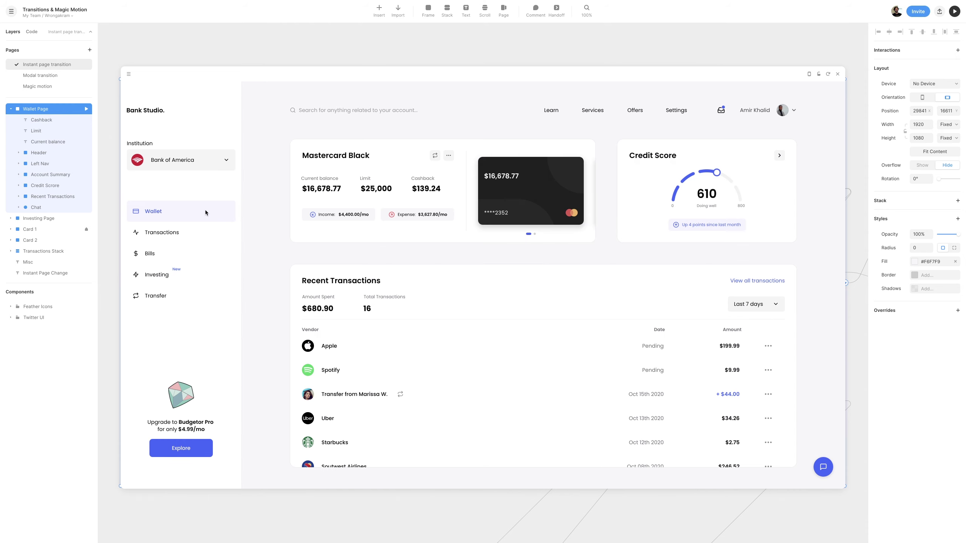
{"action": "left_click", "coordinate": [837, 74]}
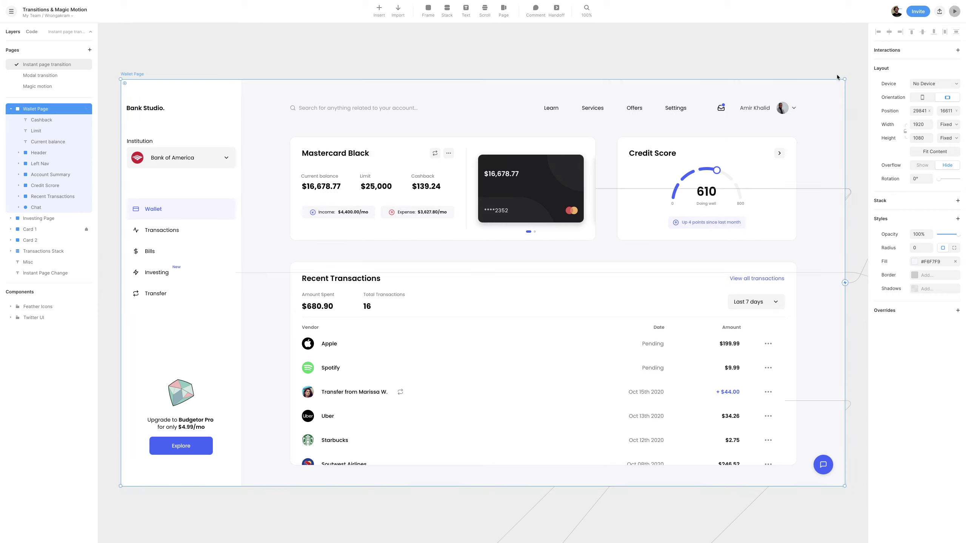
{"action": "left_click", "coordinate": [212, 274]}
{"action": "left_click", "coordinate": [932, 66]}
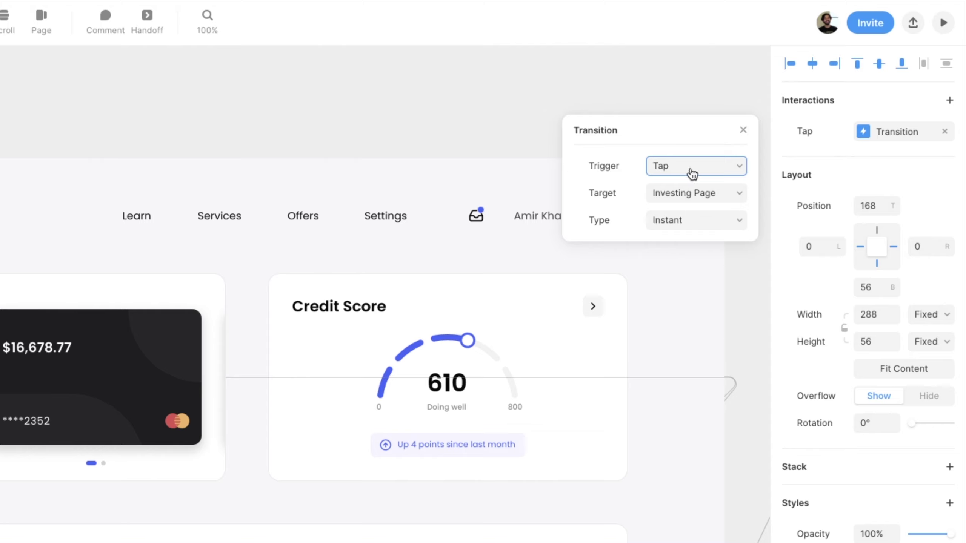
Change the Investing item's tap transition type from Instant to Fade
{"action": "left_click", "coordinate": [697, 218]}
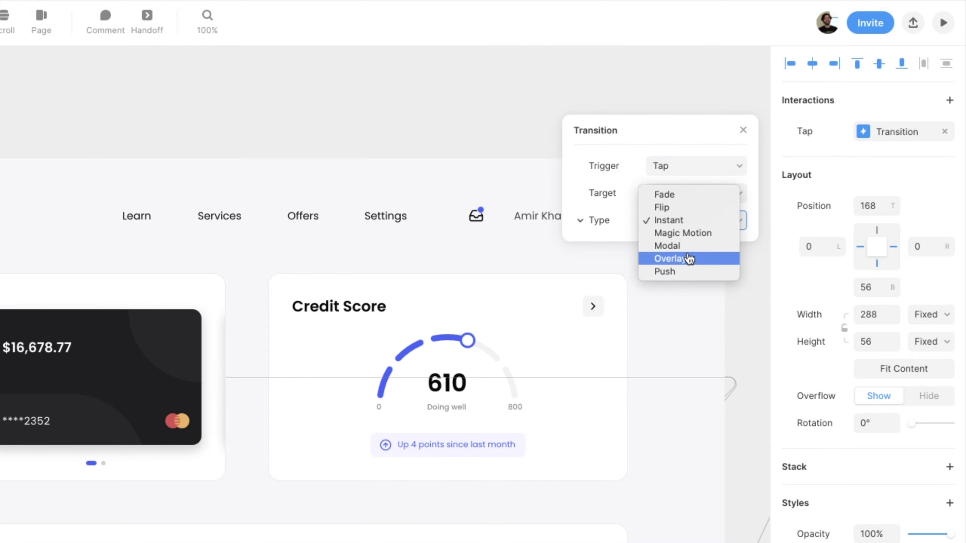
{"action": "left_click", "coordinate": [685, 195]}
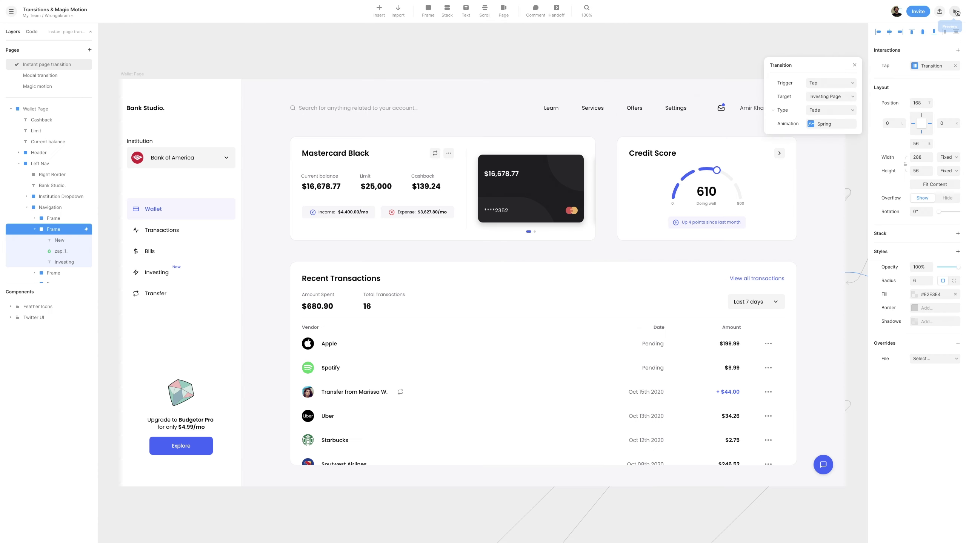
{"action": "left_click", "coordinate": [956, 12]}
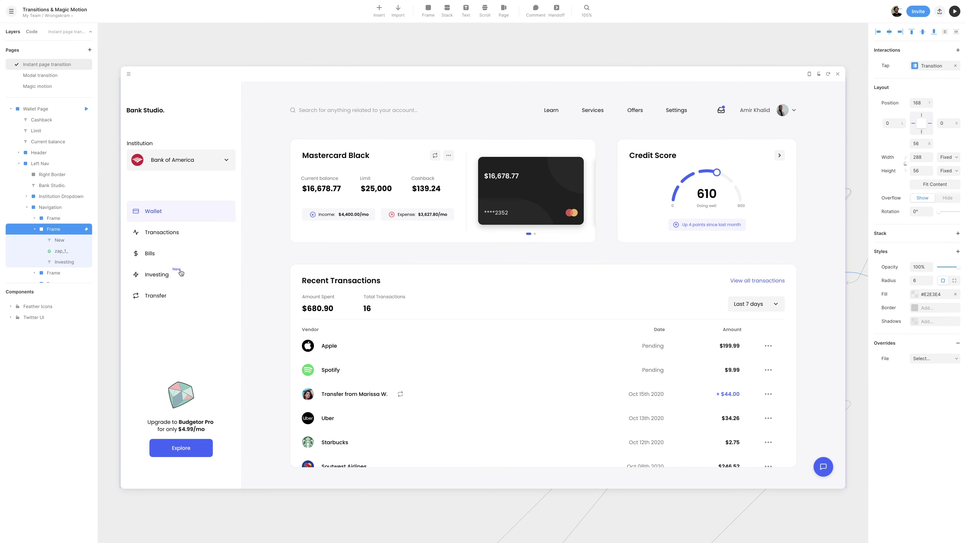
{"action": "left_click", "coordinate": [181, 273]}
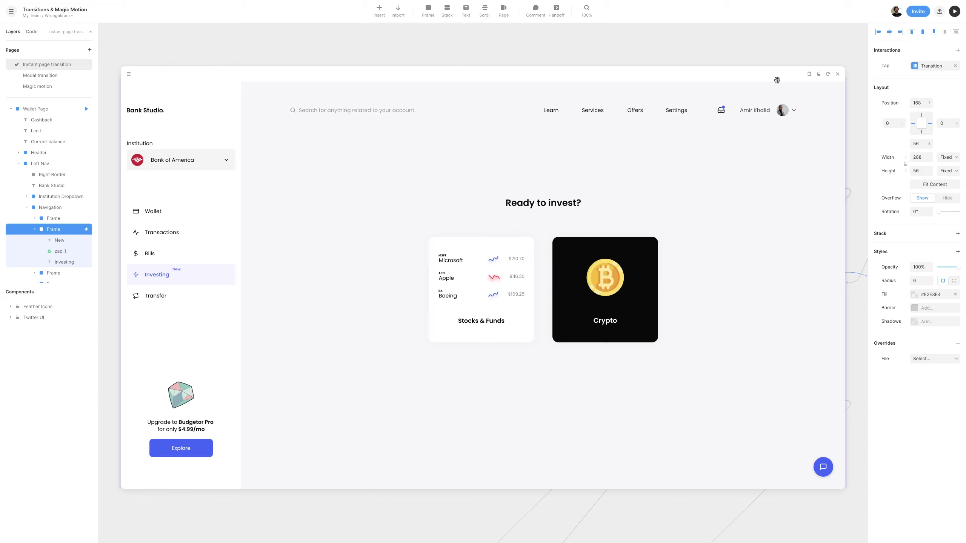
{"action": "left_click", "coordinate": [207, 208]}
{"action": "left_click", "coordinate": [205, 274]}
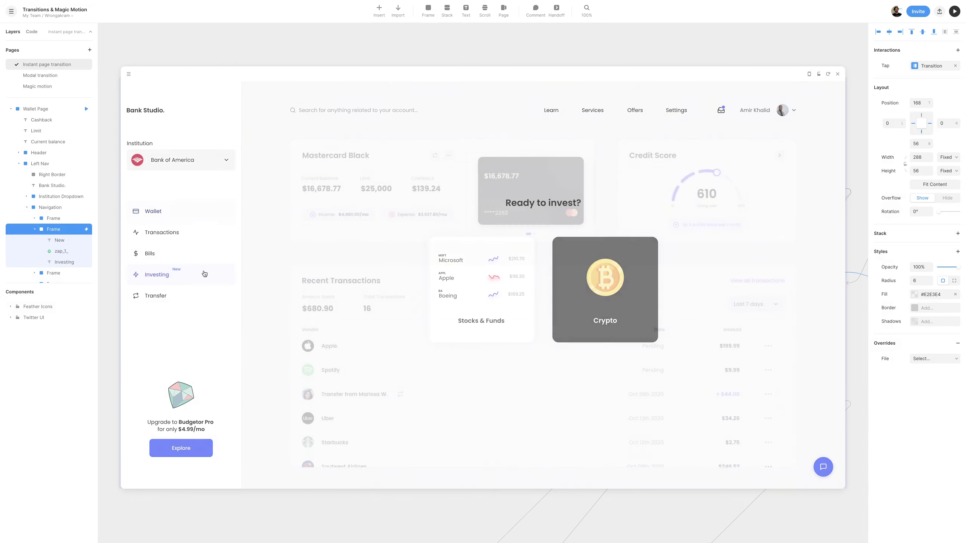
{"action": "left_click", "coordinate": [194, 216]}
{"action": "left_click", "coordinate": [198, 275]}
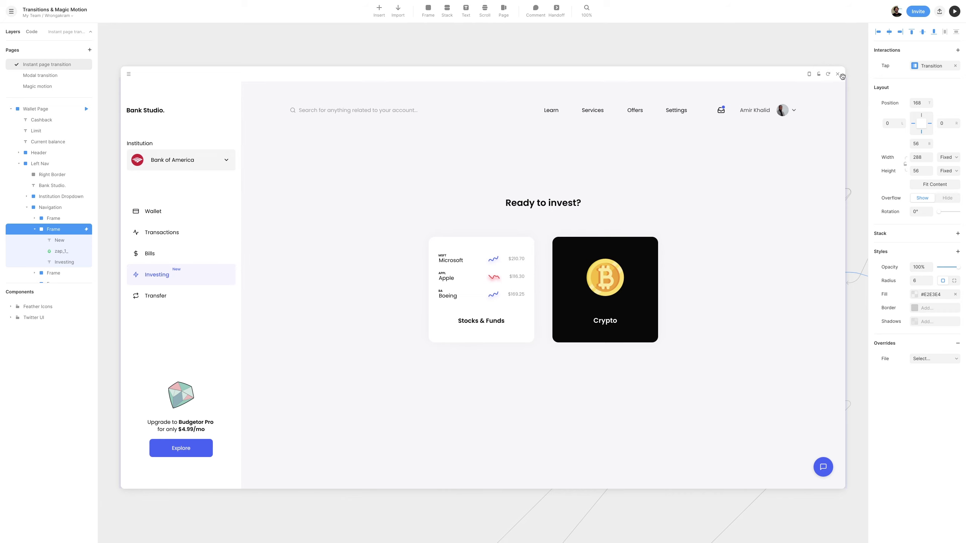
{"action": "left_click", "coordinate": [837, 75]}
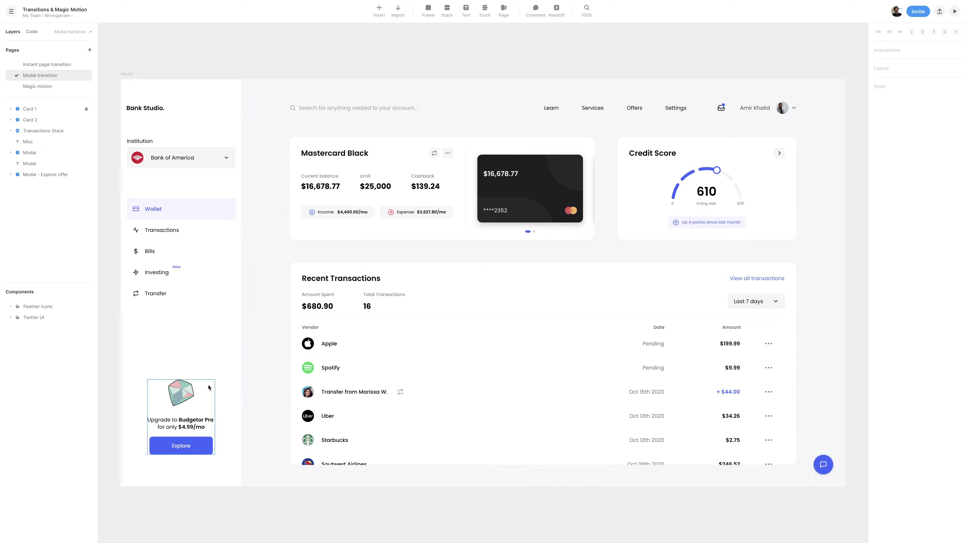
Zoom to the Modal - Explore offer dialog, then to the Modal dashboard frame at 100%
{"action": "left_click", "coordinate": [53, 174]}
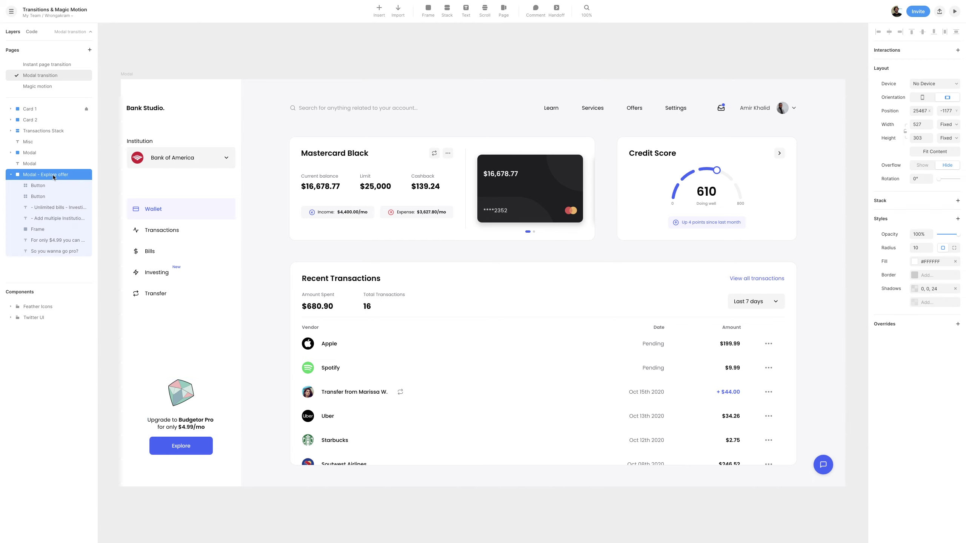
{"action": "key", "text": "shift+2"}
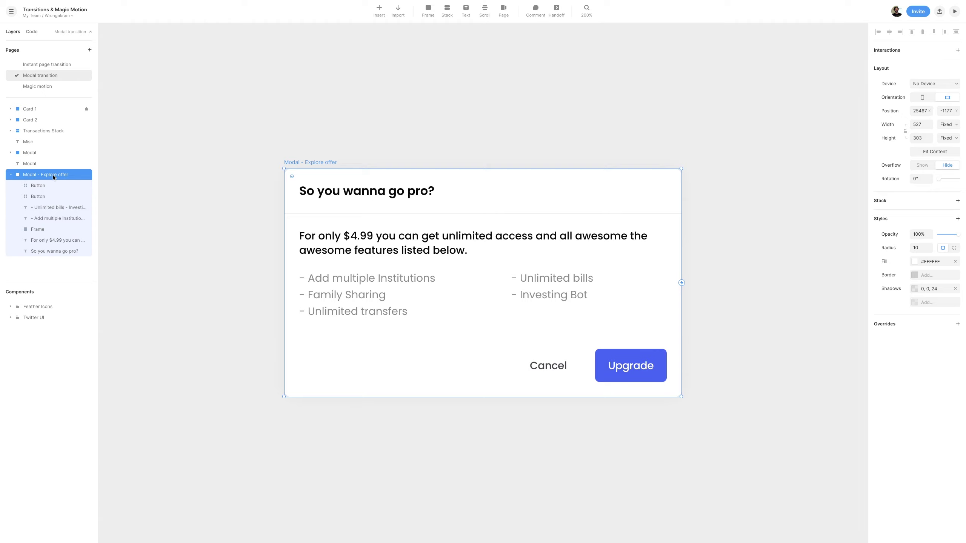
{"action": "left_click", "coordinate": [36, 154]}
{"action": "key", "text": "shift+2"}
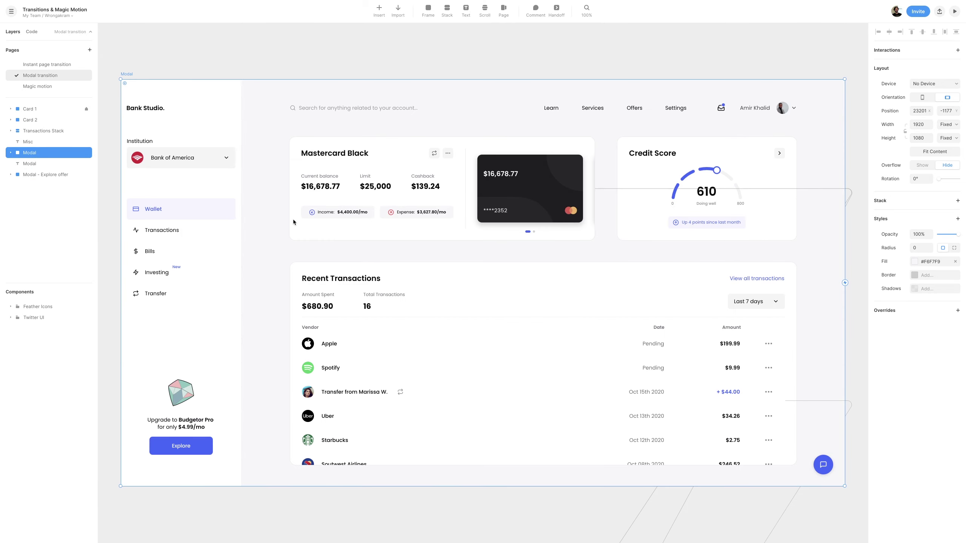
Link the Modal frame's Left Nav > Upgrade Explore button to the Modal - Explore offer frame on Click
{"action": "left_click", "coordinate": [211, 452]}
{"action": "left_click", "coordinate": [209, 449]}
{"action": "left_click", "coordinate": [210, 450]}
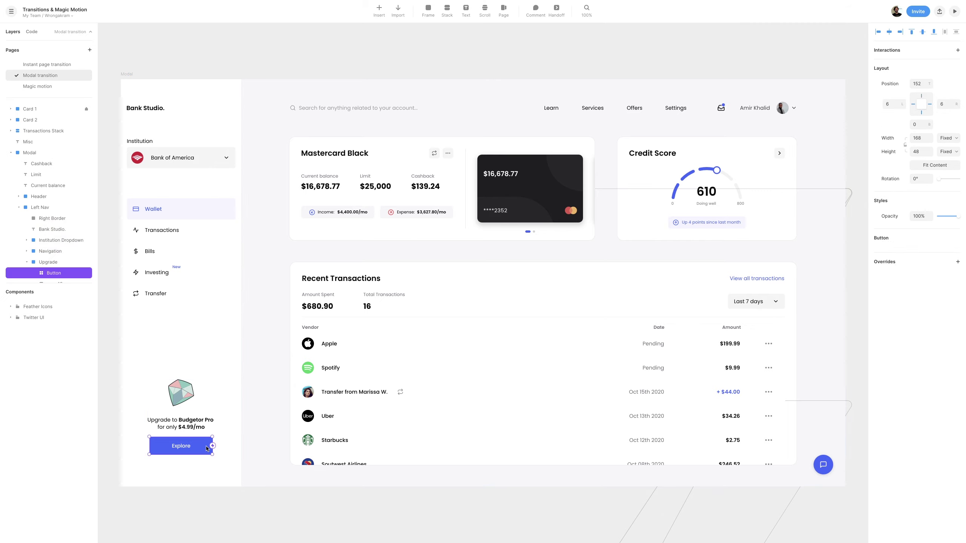
{"action": "scroll", "coordinate": [272, 435], "scroll_direction": "down", "scroll_amount": 5}
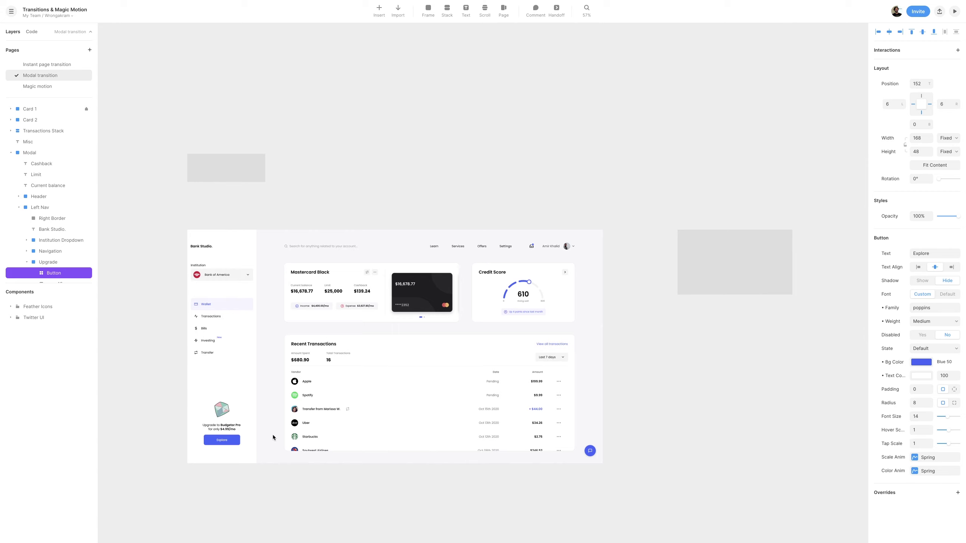
{"action": "left_click_drag", "start_coordinate": [241, 440], "coordinate": [683, 253]}
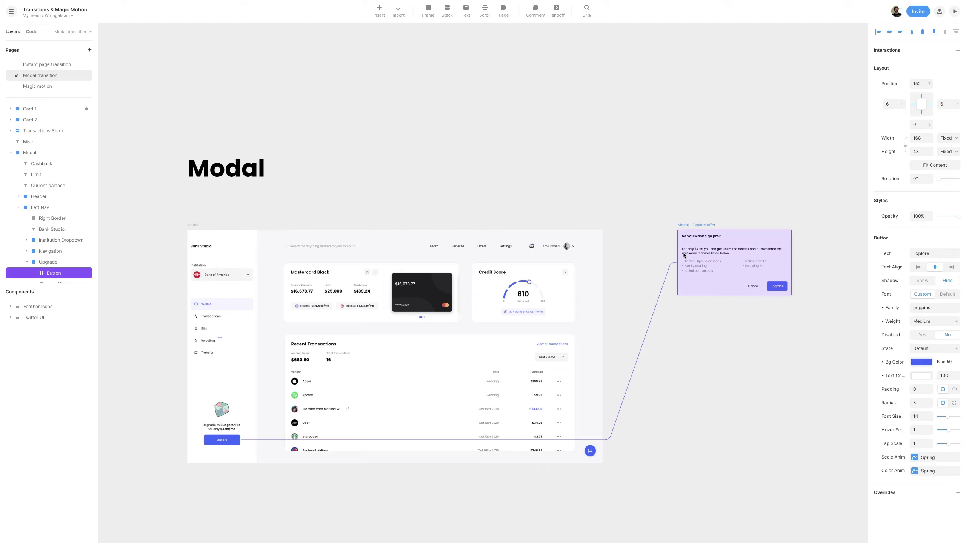
{"action": "left_click_drag", "start_coordinate": [683, 253], "coordinate": [683, 252]}
{"action": "left_click", "coordinate": [714, 259]}
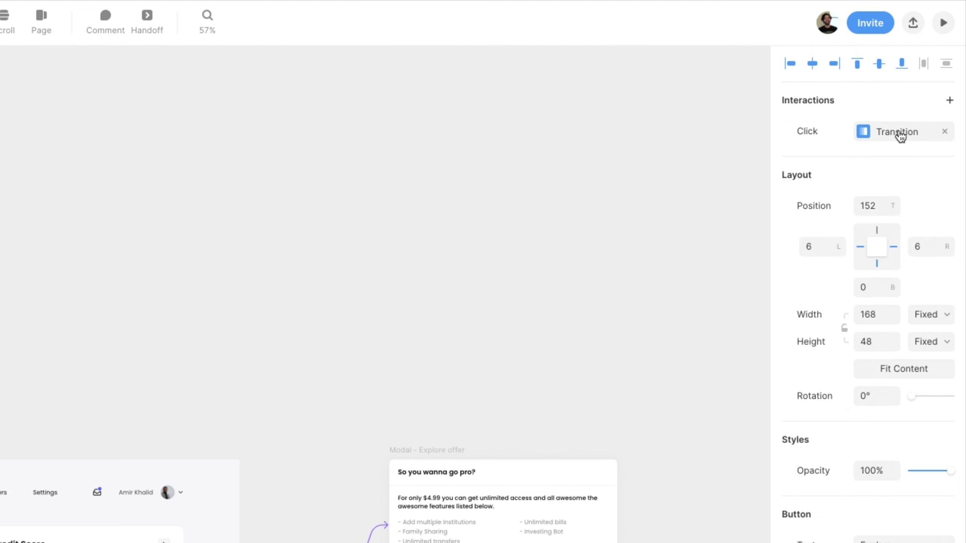
Change the Explore button's click transition type from Fade to Modal with backdrop 40
{"action": "left_click", "coordinate": [898, 134]}
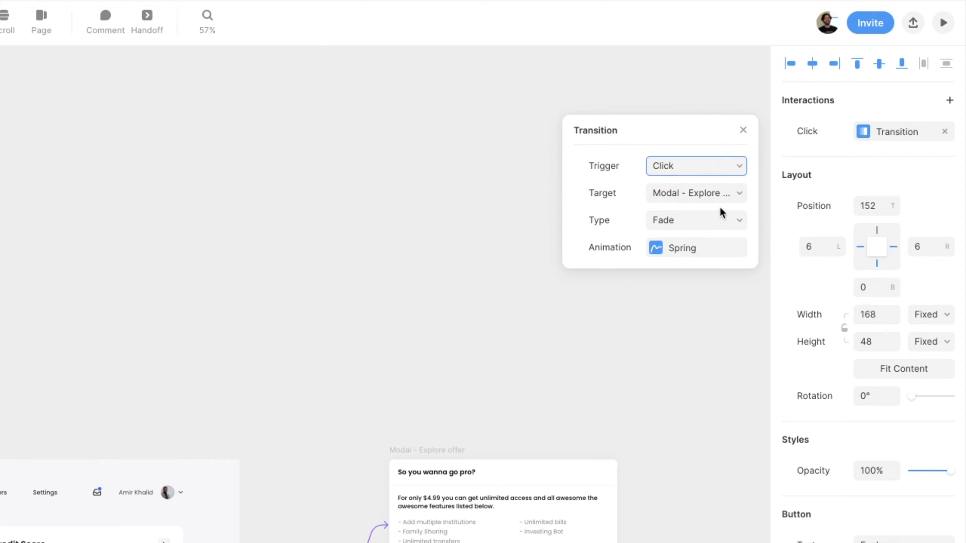
{"action": "left_click", "coordinate": [687, 227]}
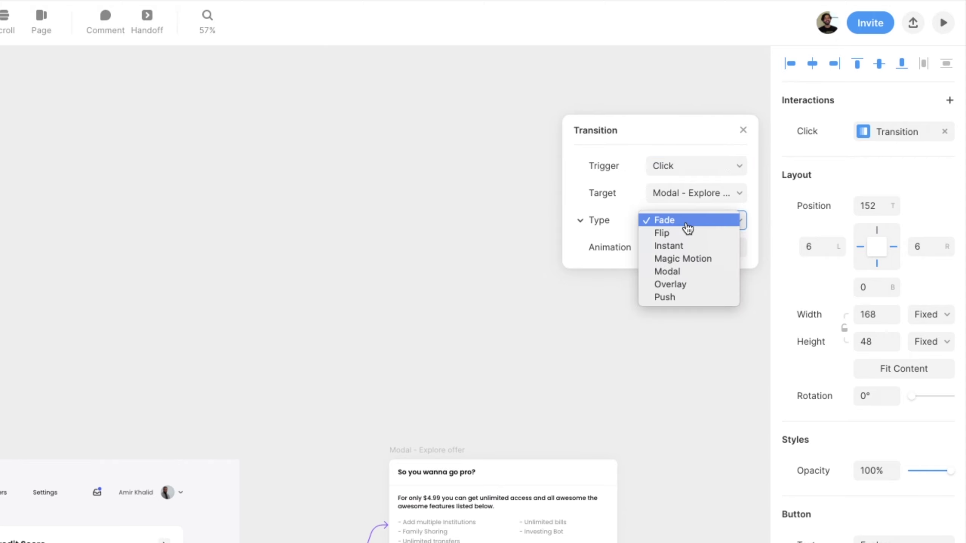
{"action": "left_click", "coordinate": [678, 275]}
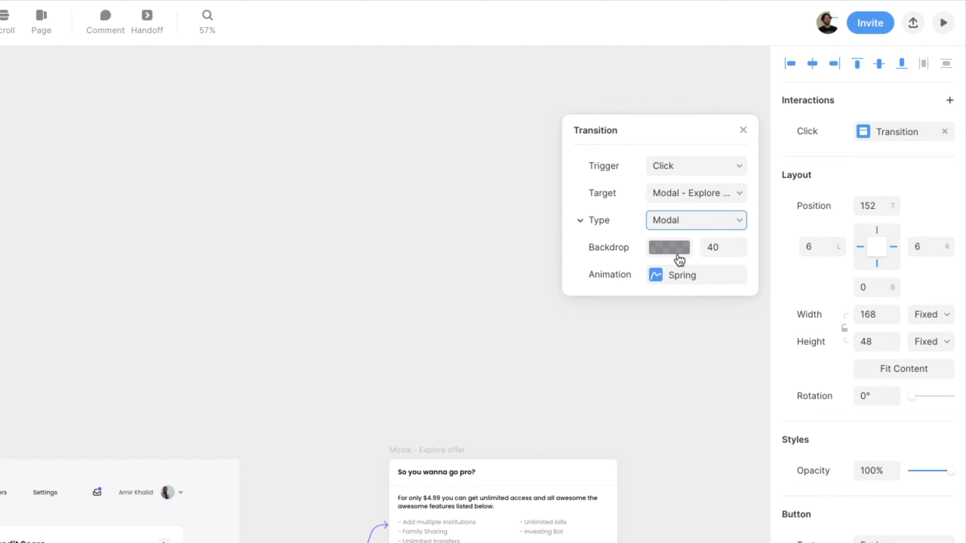
{"action": "left_click", "coordinate": [427, 344]}
{"action": "scroll", "coordinate": [426, 344], "scroll_direction": "down", "scroll_amount": 2}
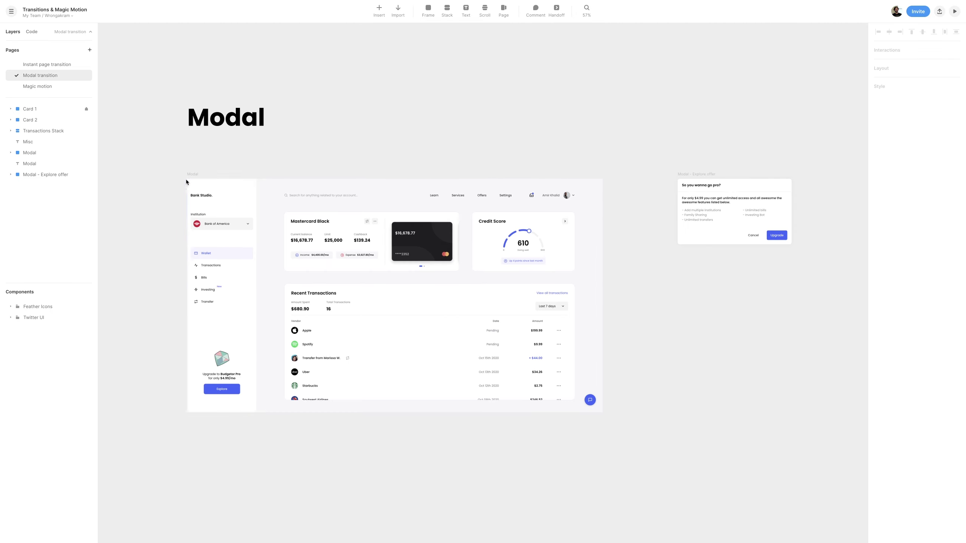
{"action": "left_click", "coordinate": [187, 182]}
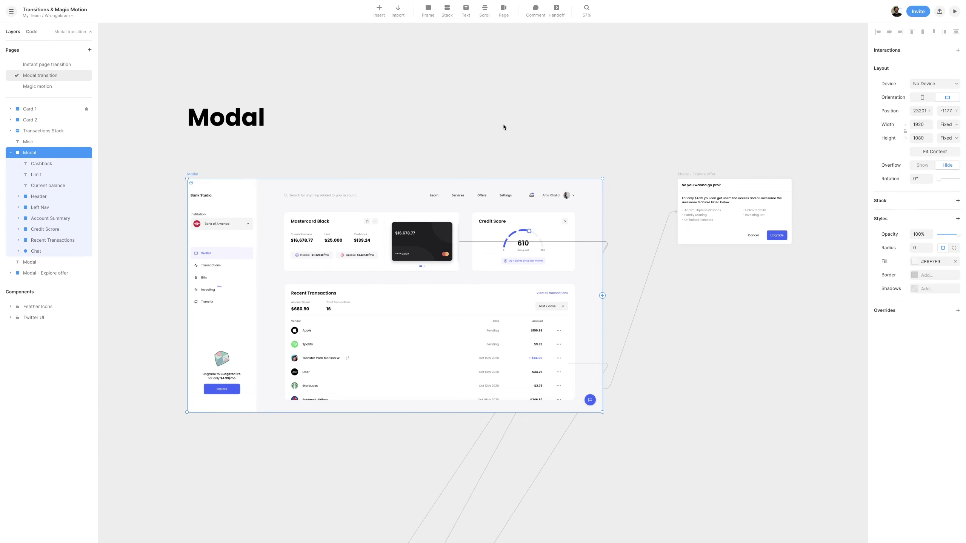
{"action": "left_click", "coordinate": [956, 11]}
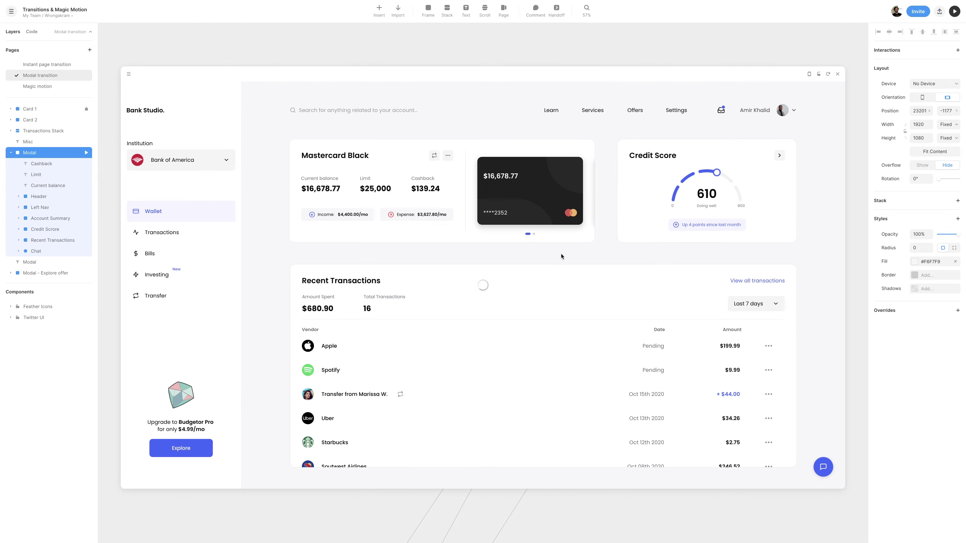
{"action": "left_click", "coordinate": [174, 456]}
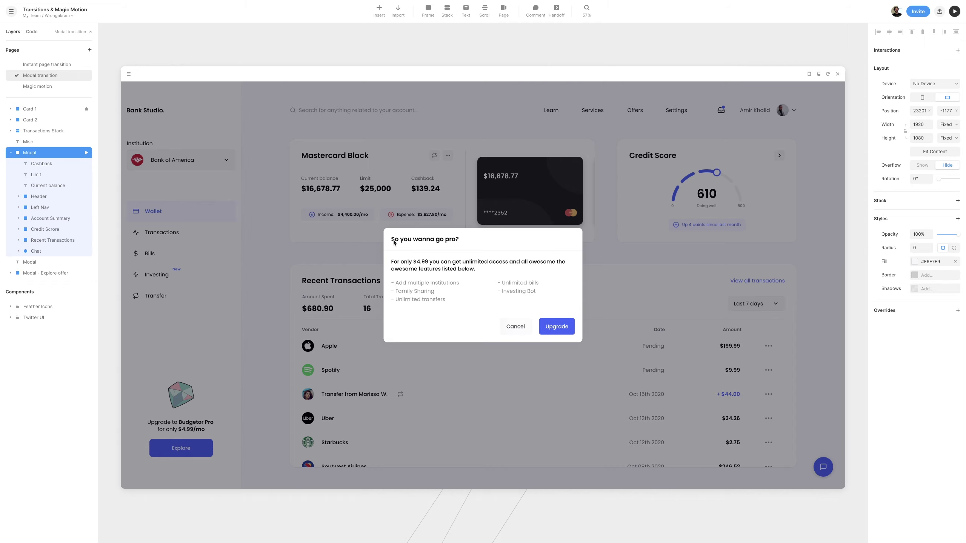
{"action": "left_click", "coordinate": [358, 218]}
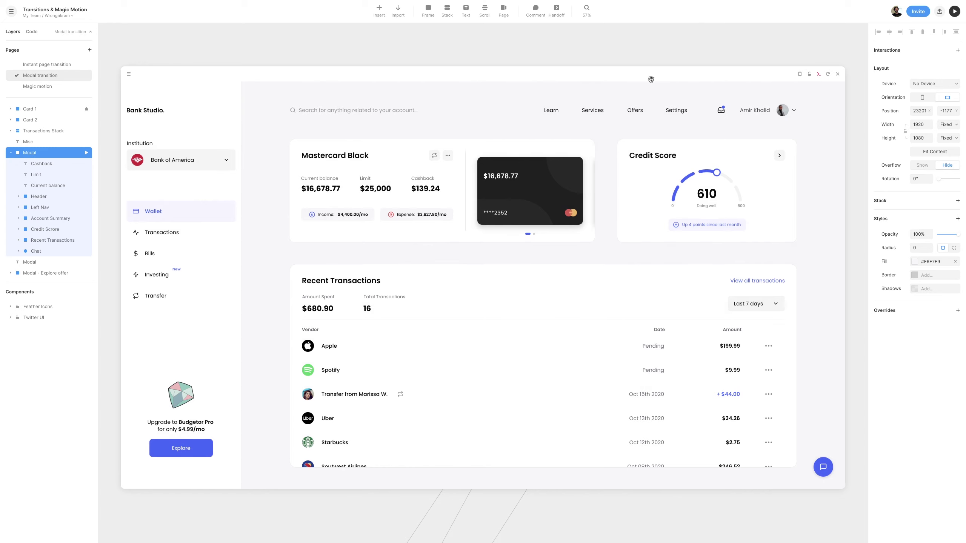
{"action": "left_click", "coordinate": [837, 75]}
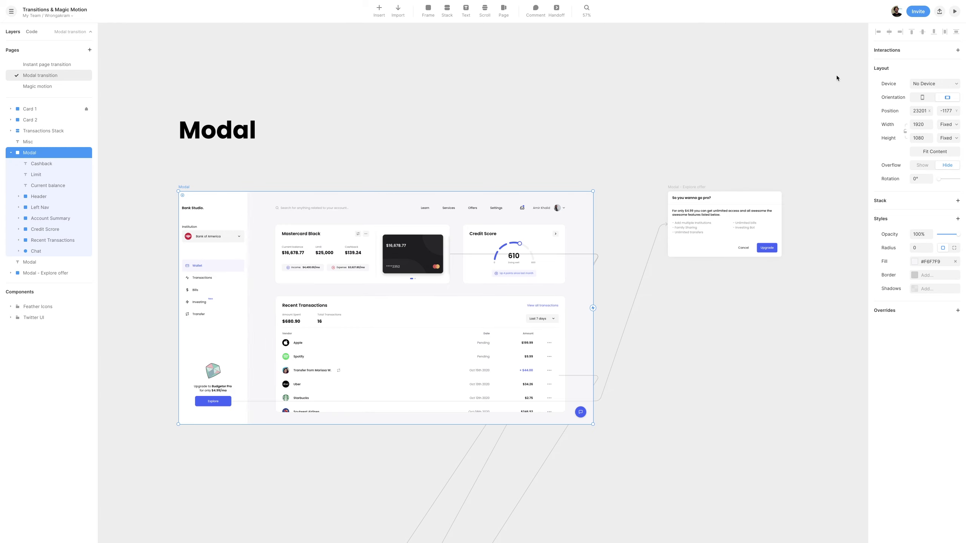
Link the offer dialog's Cancel button back to the Modal frame with a Click trigger
{"action": "left_click", "coordinate": [743, 250]}
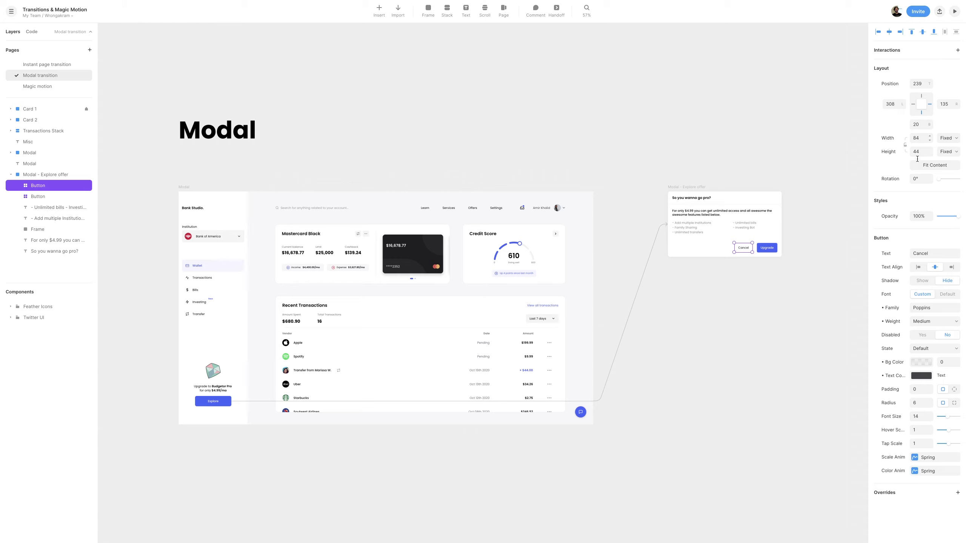
{"action": "left_click_drag", "start_coordinate": [753, 247], "coordinate": [577, 273]}
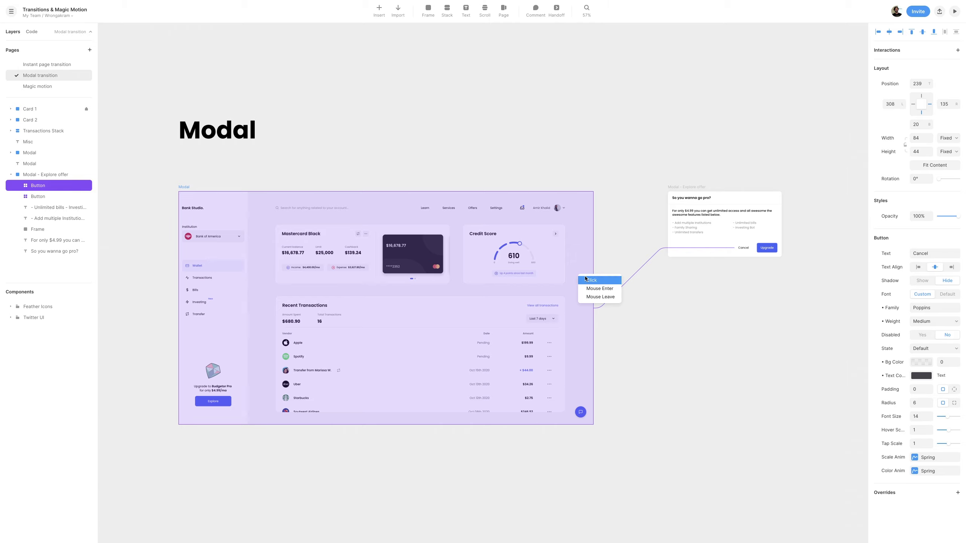
{"action": "left_click", "coordinate": [590, 280]}
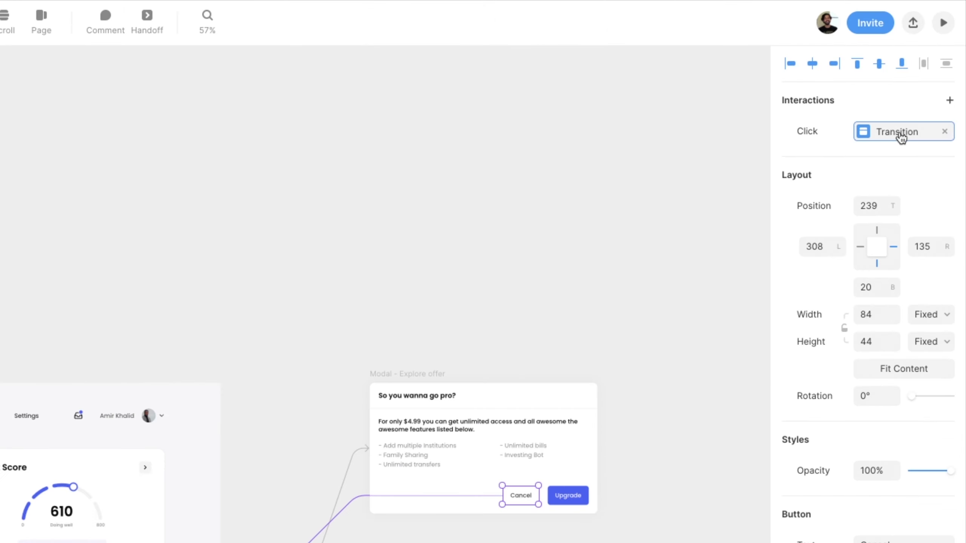
Set the Cancel button's transition type to Fade and preview the Modal frame
{"action": "left_click", "coordinate": [901, 133]}
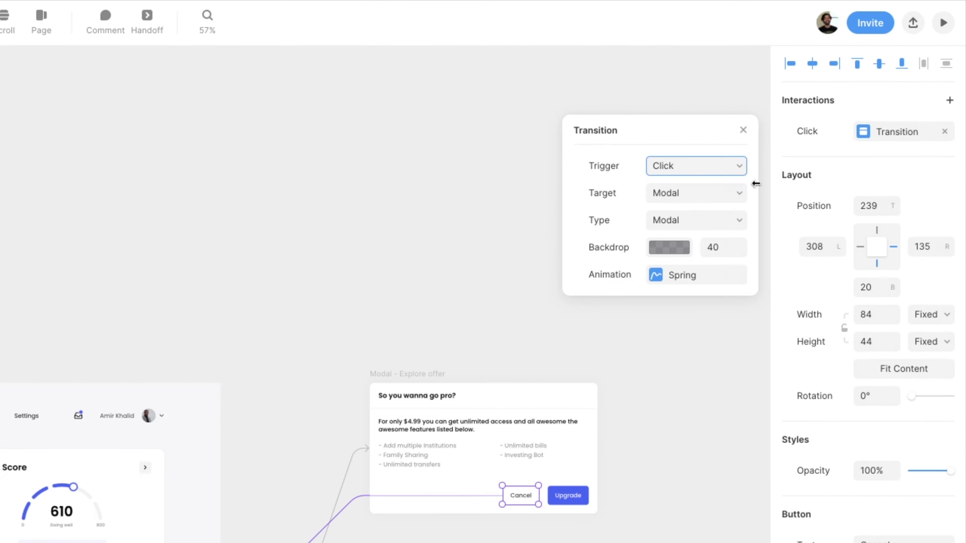
{"action": "left_click", "coordinate": [736, 220]}
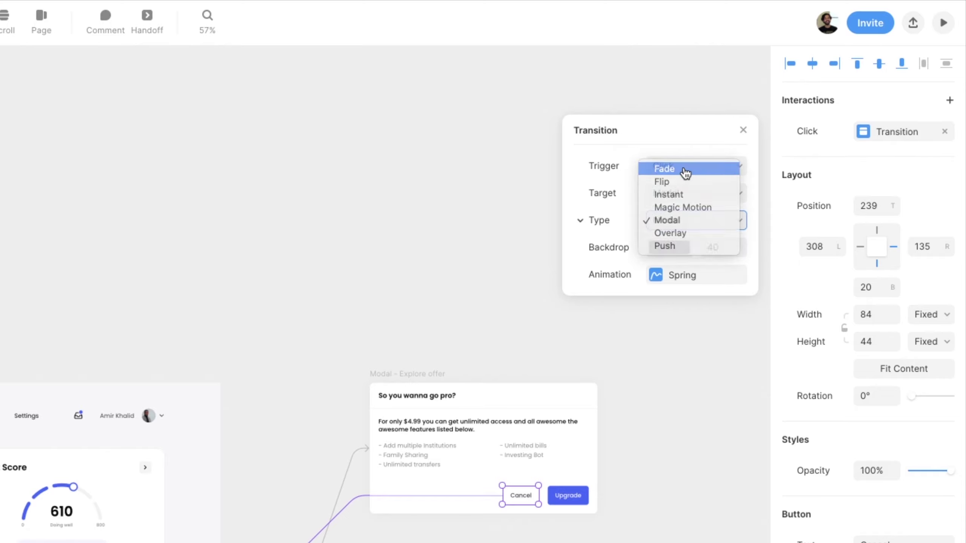
{"action": "left_click", "coordinate": [681, 169]}
{"action": "left_click", "coordinate": [184, 188]}
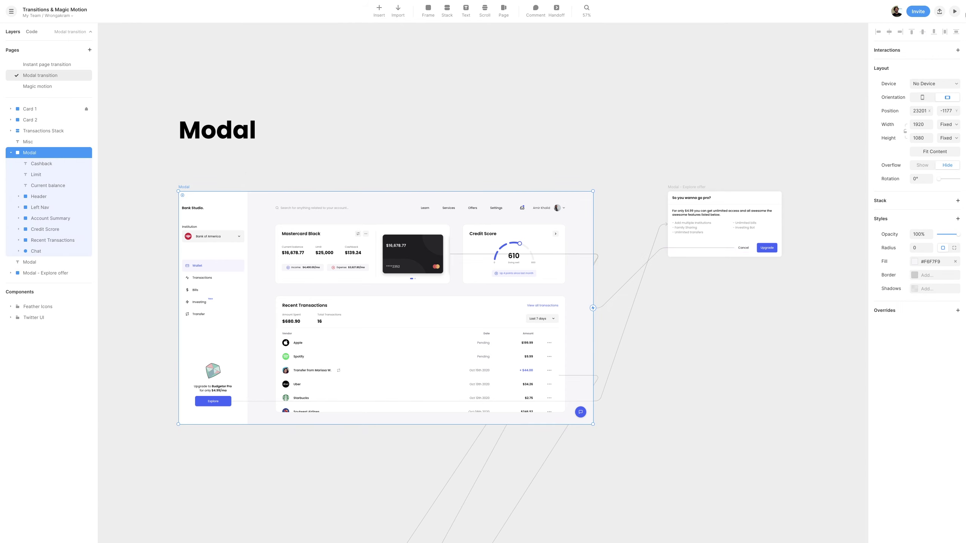
{"action": "left_click", "coordinate": [955, 11]}
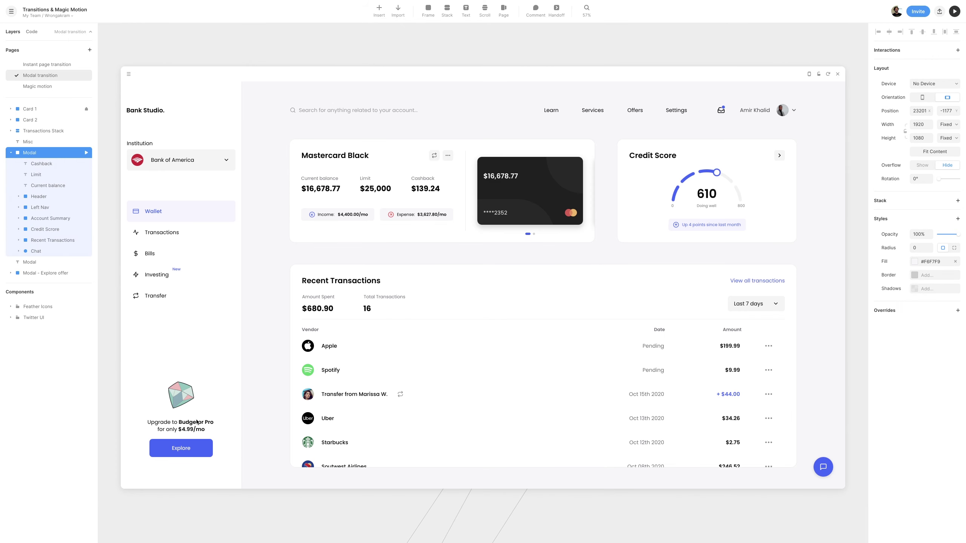
In the preview, open the go-pro offer from Explore and Cancel it twice to confirm it fades away
{"action": "left_click", "coordinate": [200, 447]}
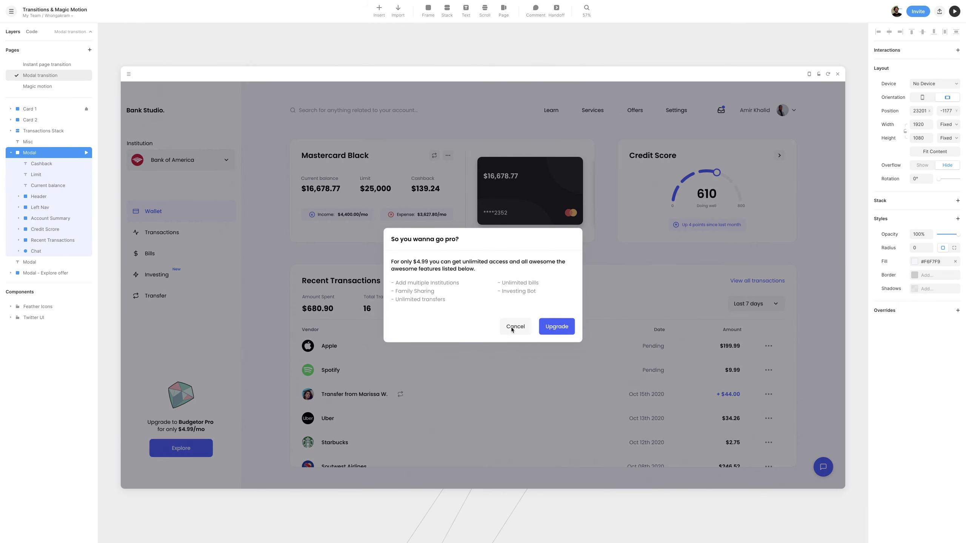
{"action": "left_click", "coordinate": [512, 328]}
{"action": "left_click", "coordinate": [180, 449]}
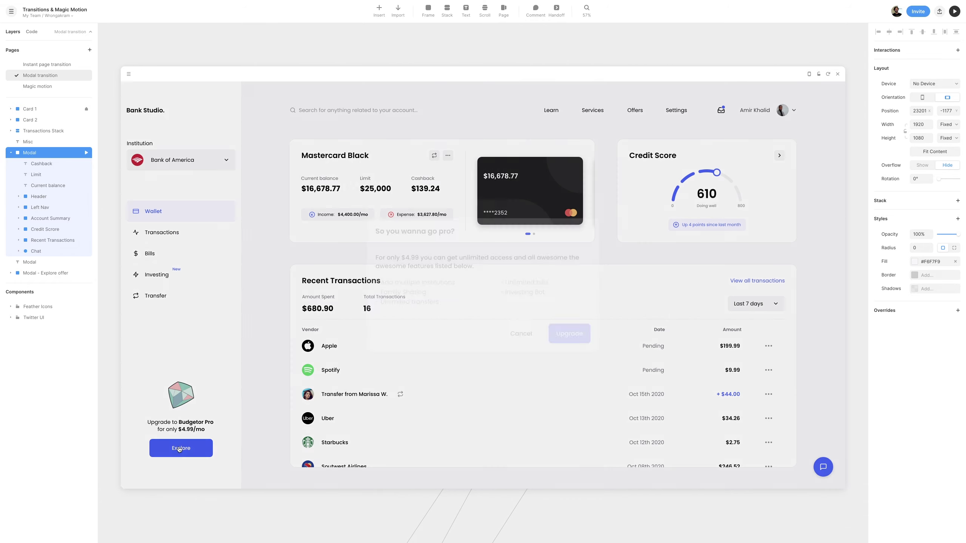
{"action": "left_click", "coordinate": [519, 327]}
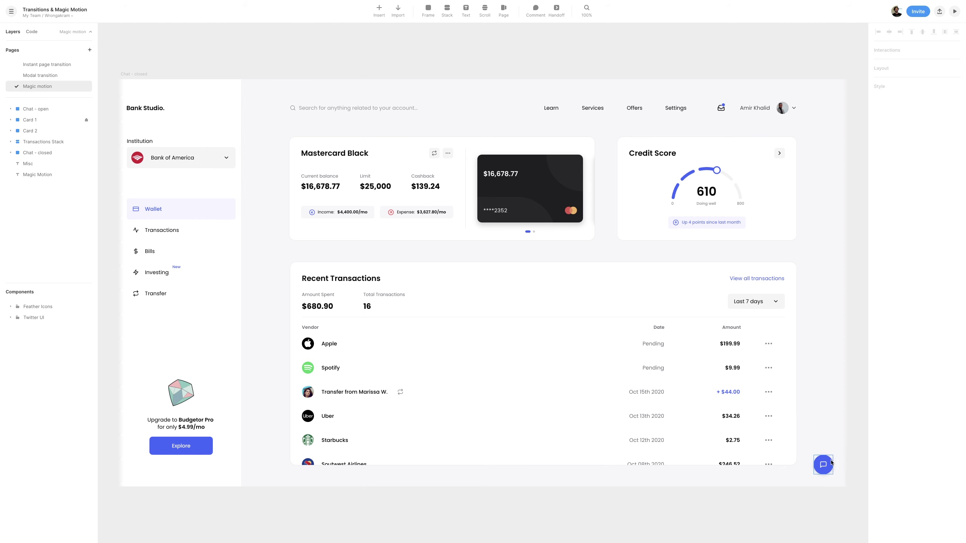
{"action": "left_click", "coordinate": [42, 110]}
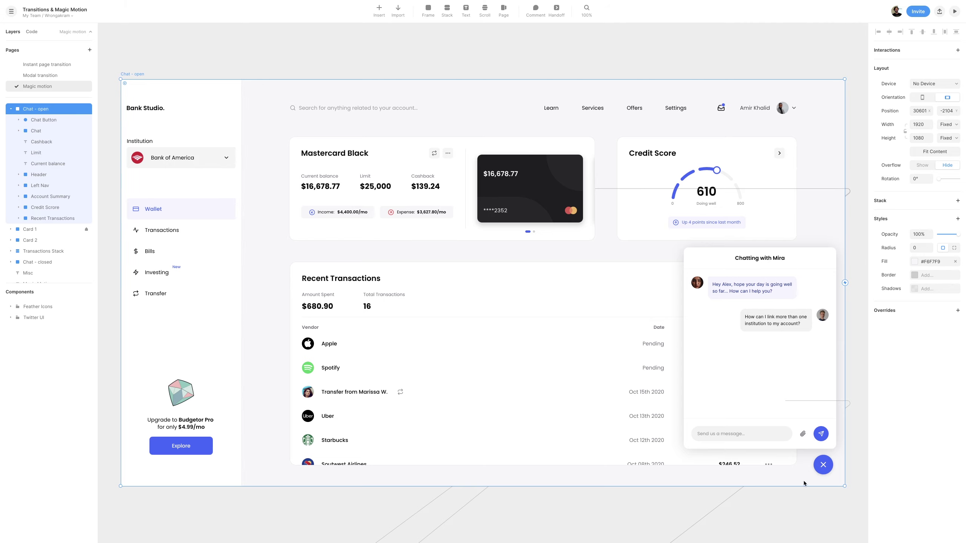
{"action": "left_click", "coordinate": [11, 109]}
{"action": "left_click", "coordinate": [38, 153]}
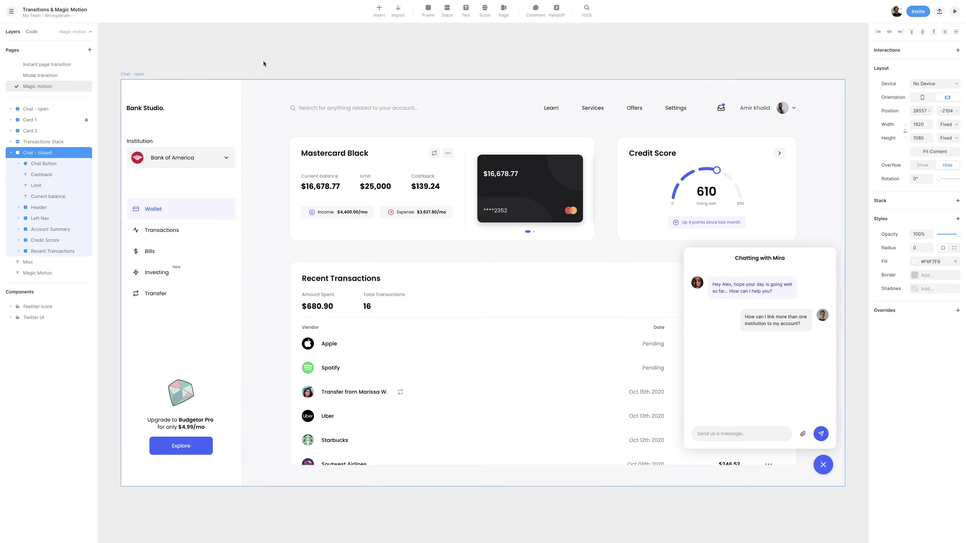
{"action": "left_click", "coordinate": [294, 63]}
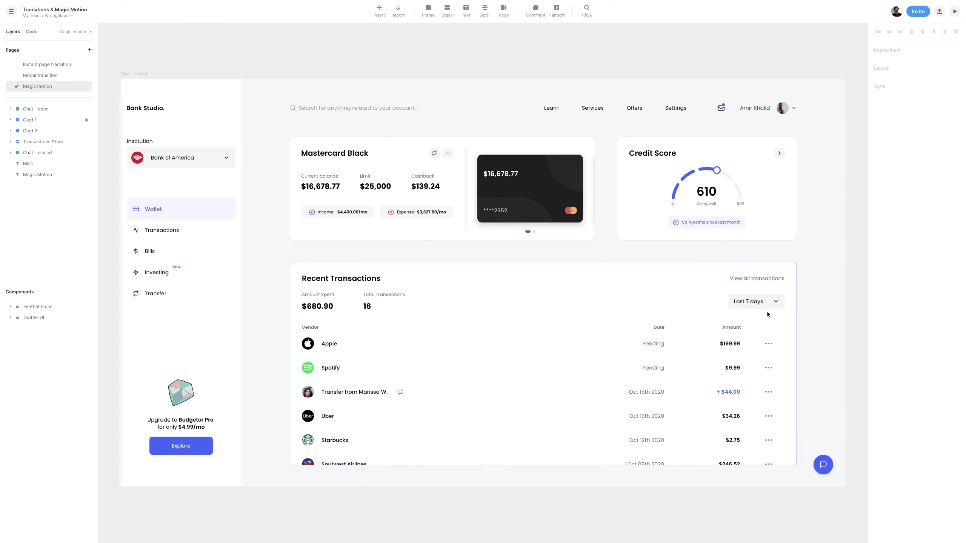
{"action": "scroll", "coordinate": [766, 314], "scroll_direction": "right", "scroll_amount": 10}
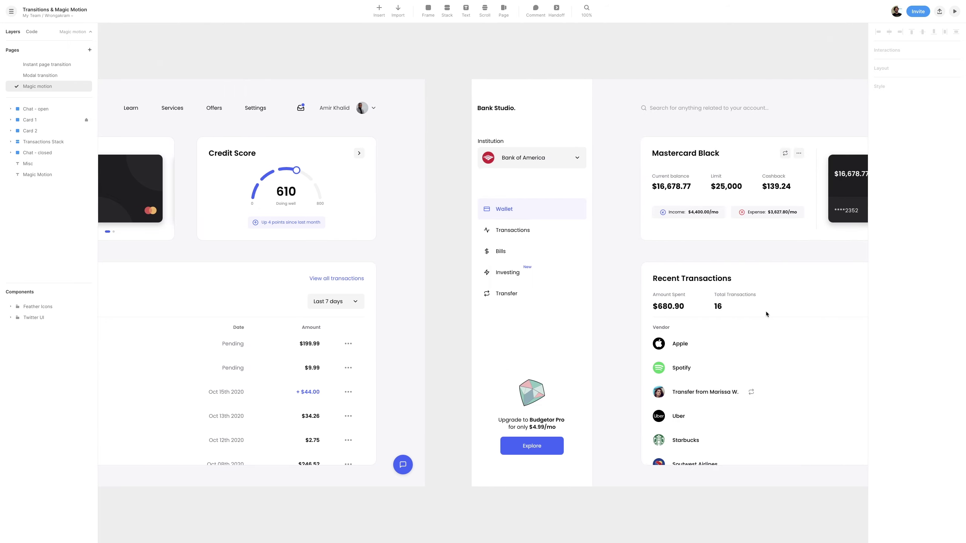
Link the Chat - closed chat button to Chat - open with a Tap-triggered Magic Motion transition
{"action": "scroll", "coordinate": [766, 311], "scroll_direction": "right", "scroll_amount": 1}
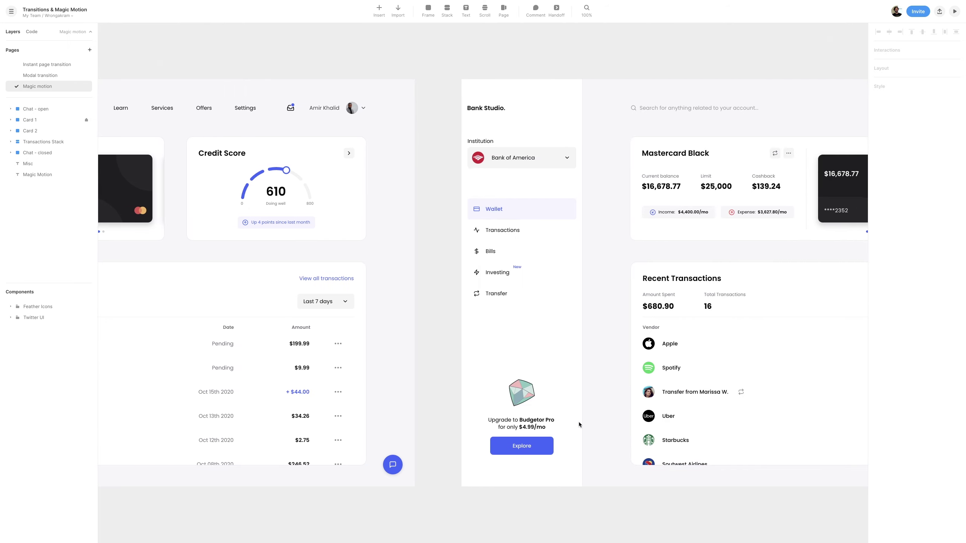
{"action": "left_click", "coordinate": [402, 471]}
{"action": "left_click_drag", "start_coordinate": [406, 465], "coordinate": [502, 353]}
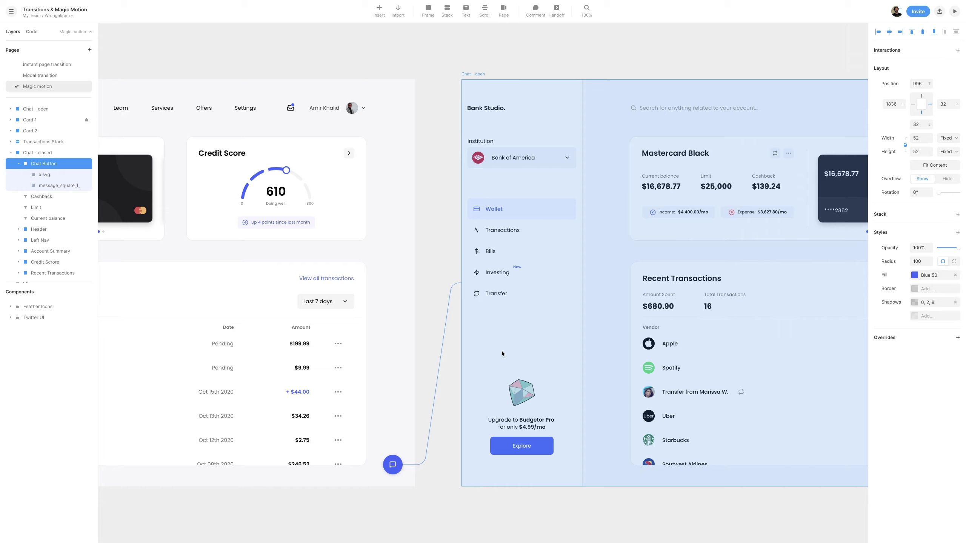
{"action": "left_click_drag", "start_coordinate": [501, 350], "coordinate": [502, 352]}
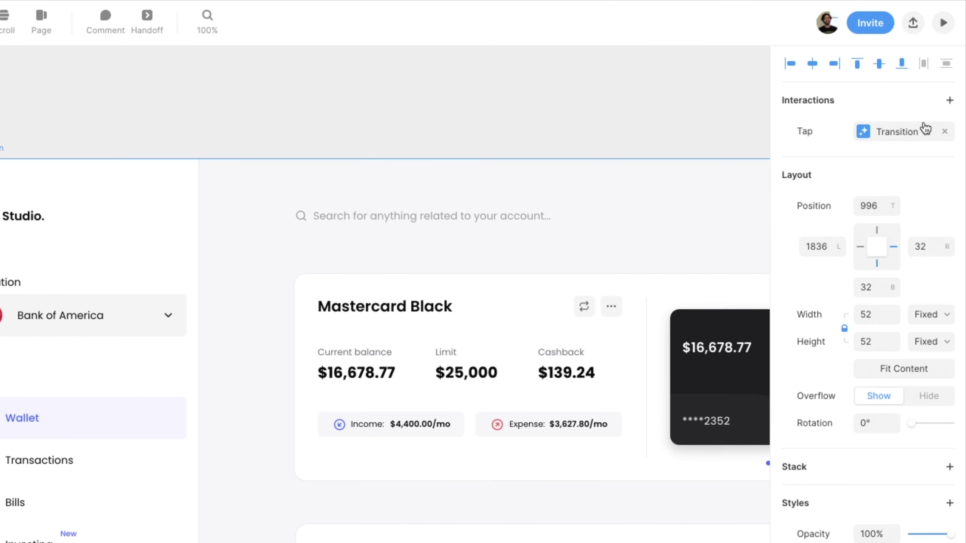
{"action": "left_click", "coordinate": [942, 65]}
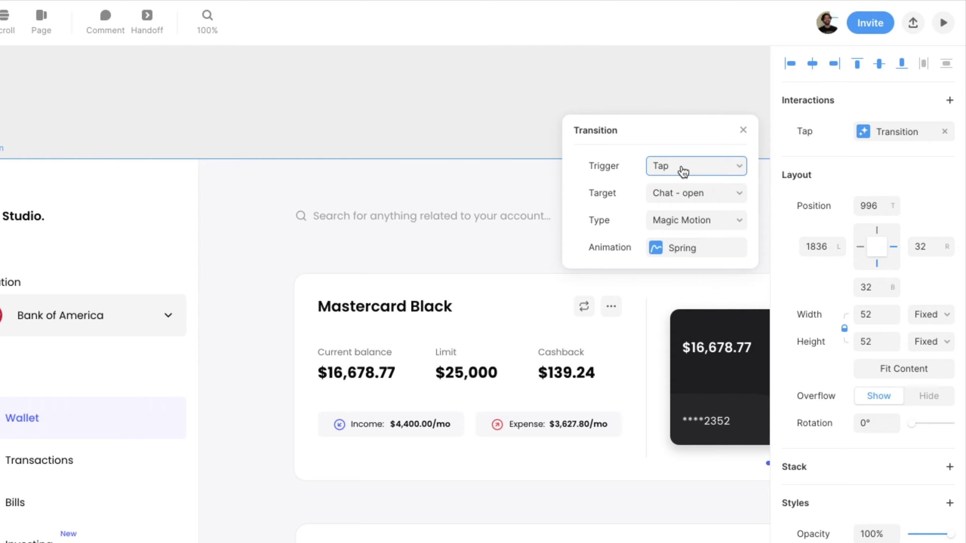
{"action": "left_click", "coordinate": [698, 220]}
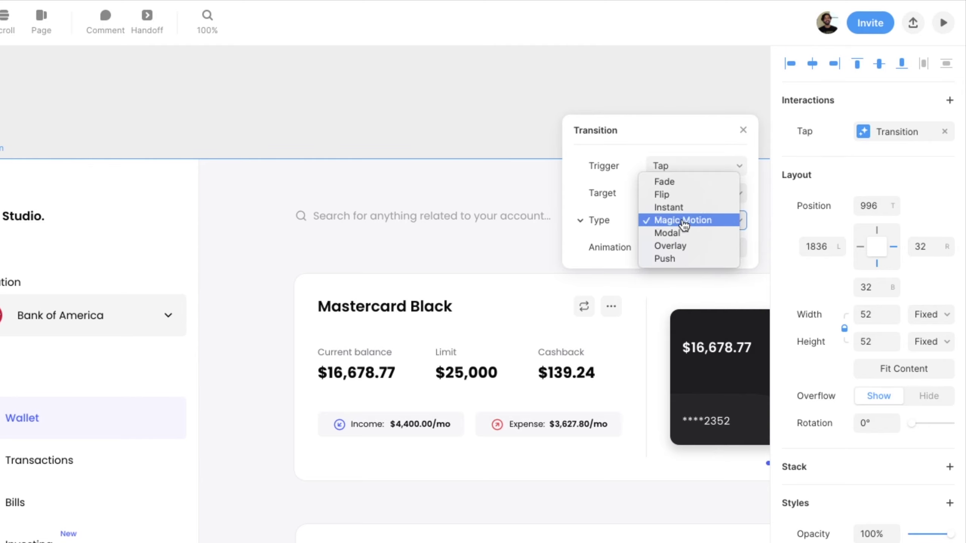
{"action": "left_click", "coordinate": [699, 223]}
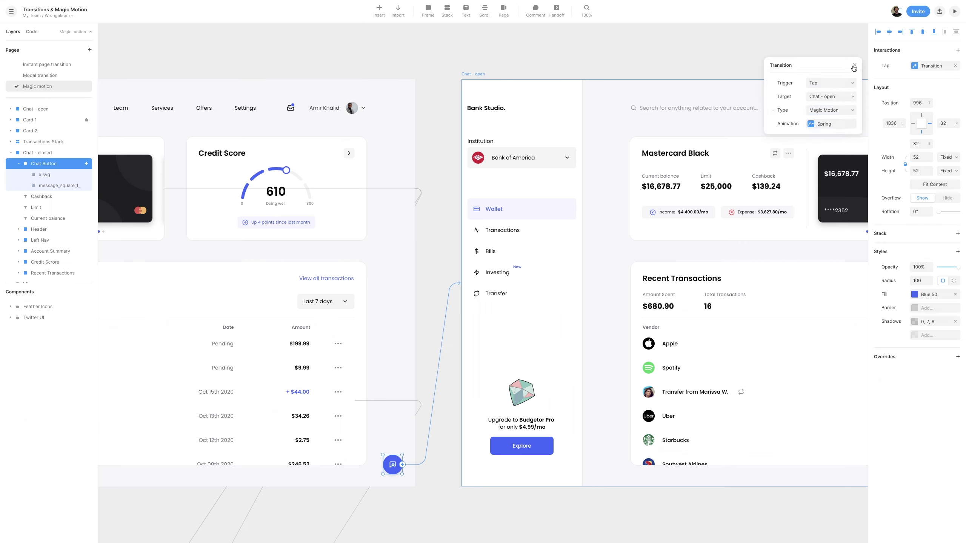
{"action": "left_click", "coordinate": [743, 130]}
{"action": "scroll", "coordinate": [477, 202], "scroll_direction": "right", "scroll_amount": 10}
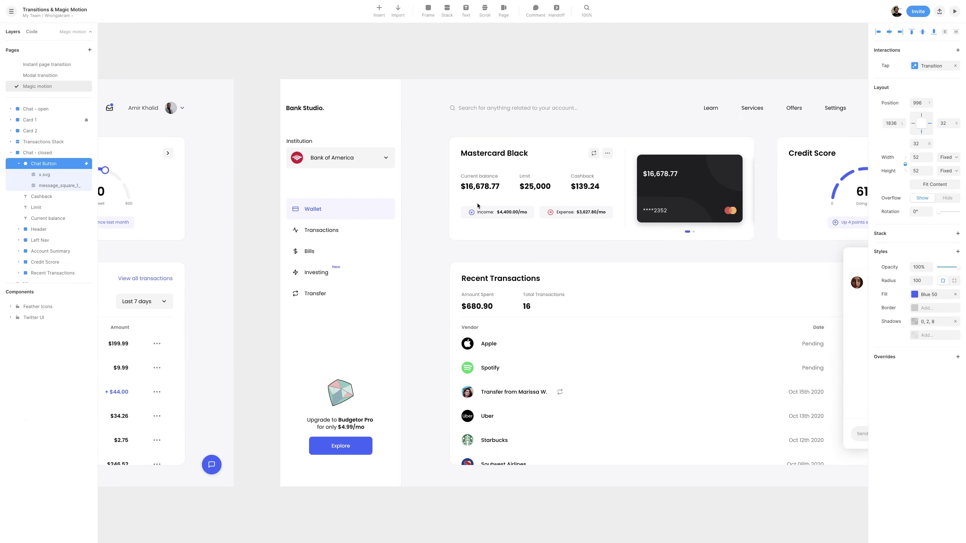
Link the Chat - open chat button back to Chat - closed using Tap, Magic Motion, Spring
{"action": "left_click", "coordinate": [785, 401]}
{"action": "scroll", "coordinate": [784, 400], "scroll_direction": "down", "scroll_amount": 5}
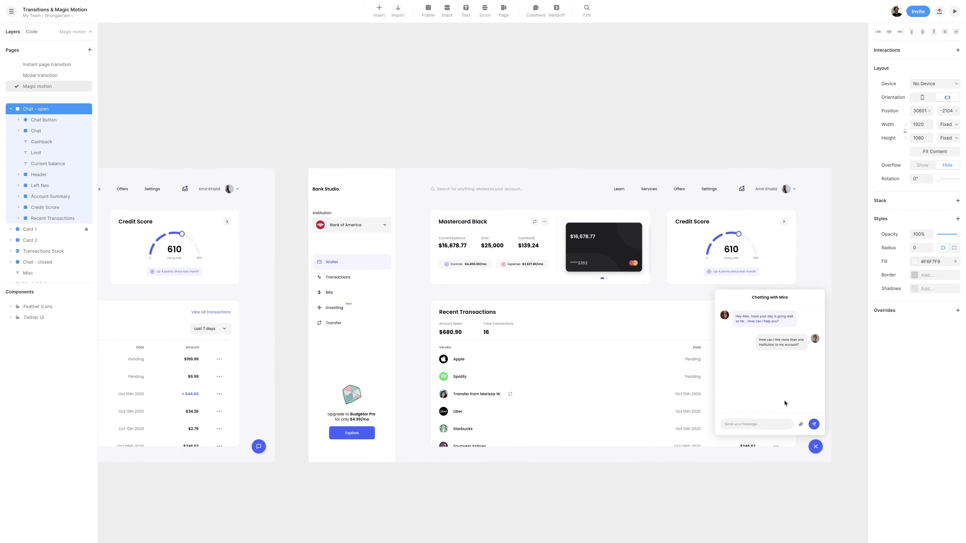
{"action": "scroll", "coordinate": [799, 400], "scroll_direction": "down", "scroll_amount": 1}
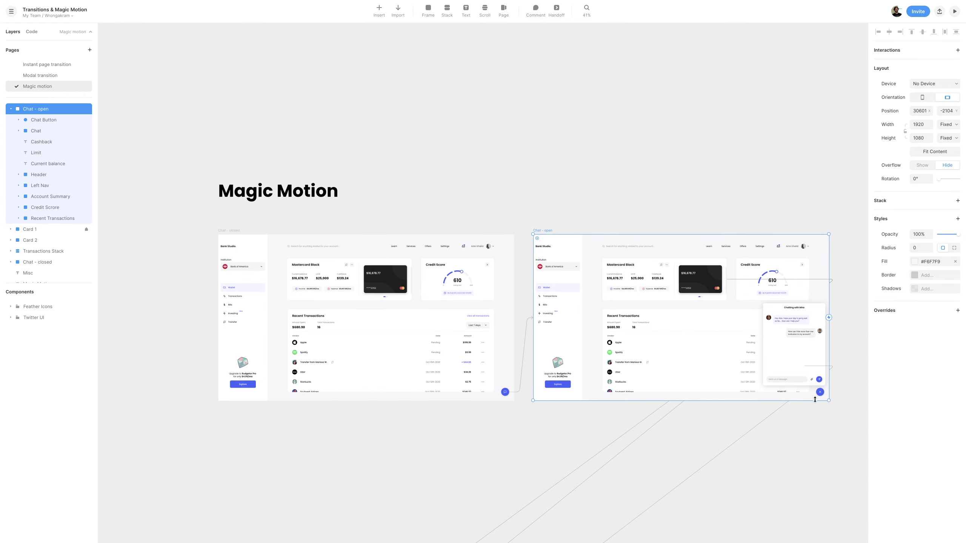
{"action": "left_click", "coordinate": [820, 392]}
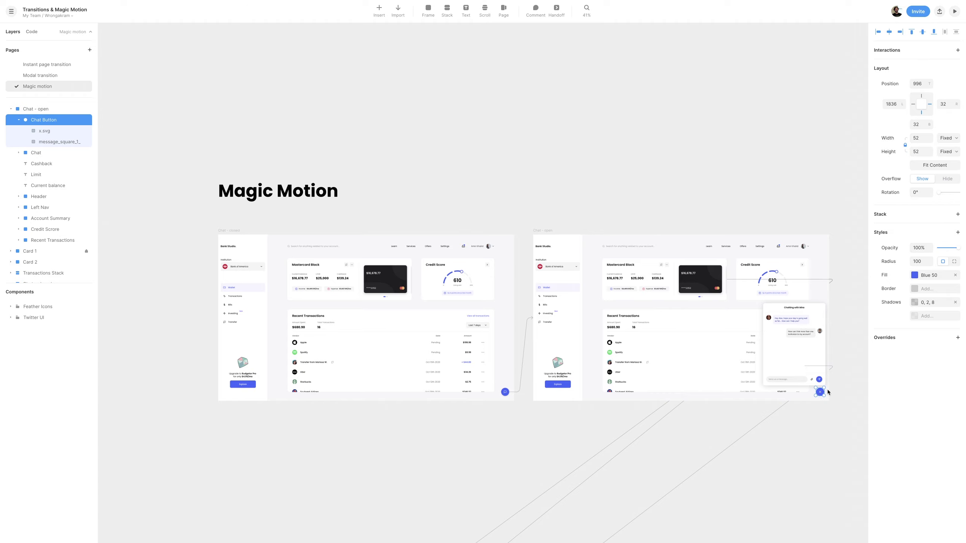
{"action": "left_click_drag", "start_coordinate": [828, 392], "coordinate": [475, 373]}
{"action": "left_click", "coordinate": [927, 67]}
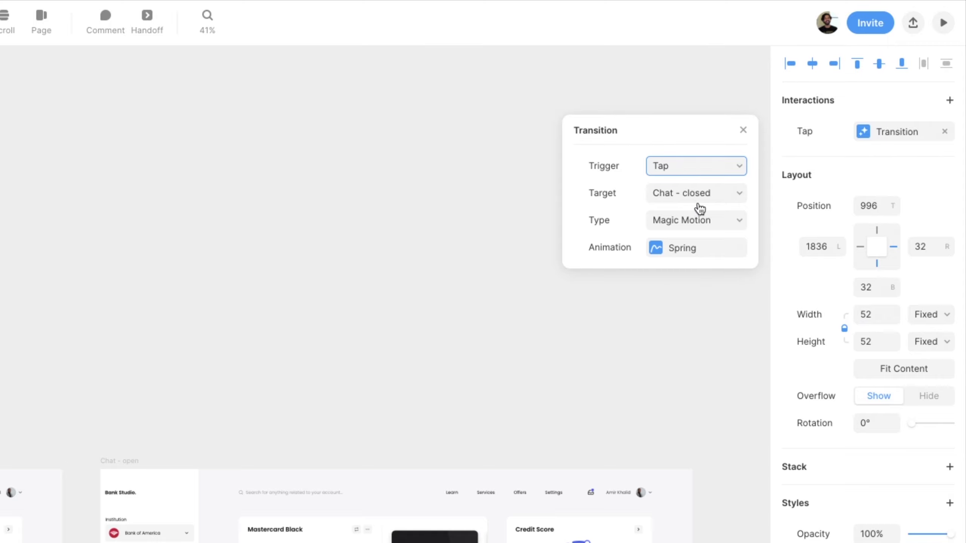
{"action": "left_click", "coordinate": [420, 334]}
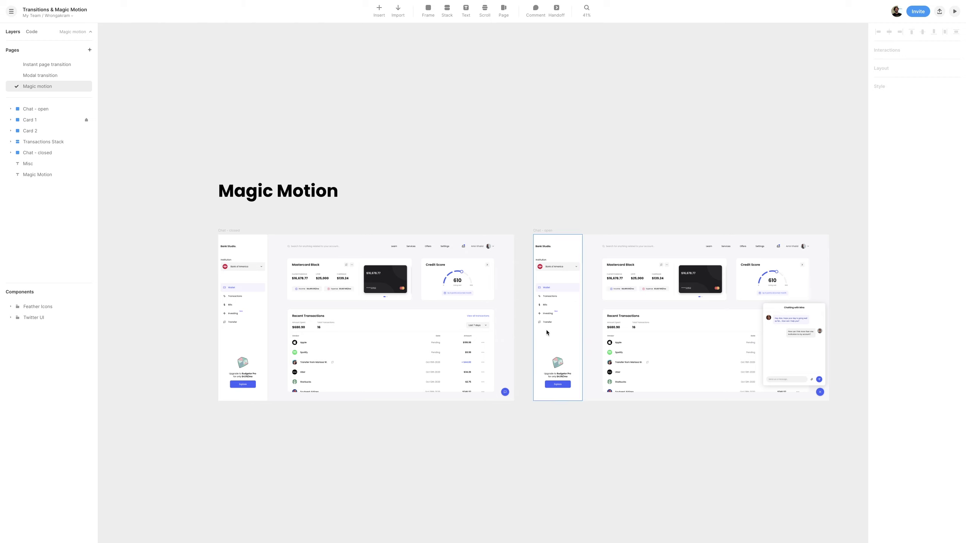
Zoom to fit the Chat - closed frame with Cmd+2 and launch a live preview
{"action": "left_click", "coordinate": [235, 231]}
{"action": "key", "text": "super+2"}
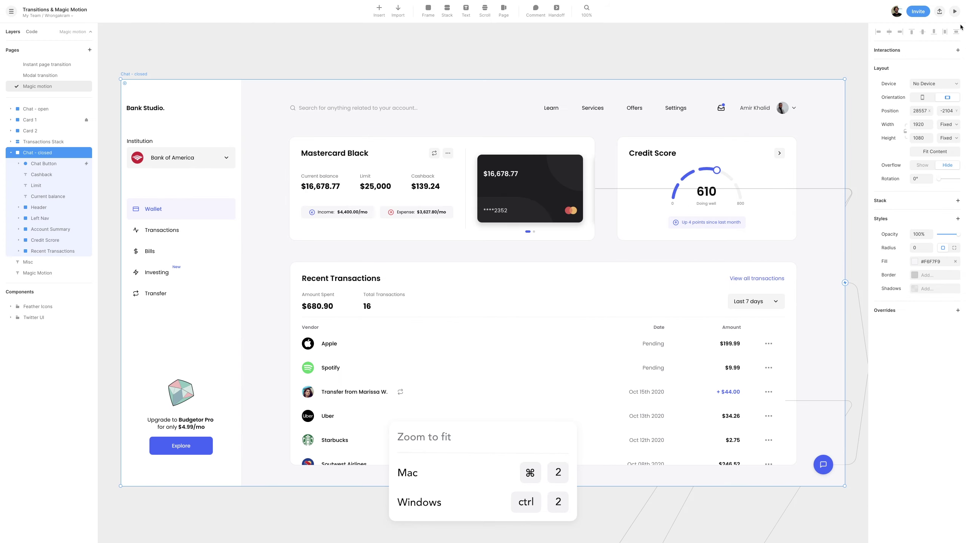
{"action": "left_click", "coordinate": [954, 12]}
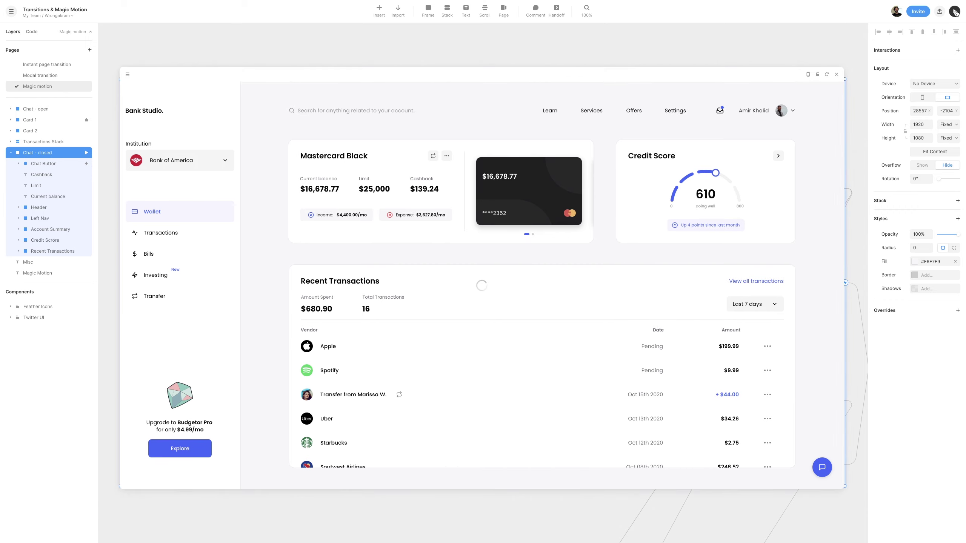
Toggle the chat panel open and closed repeatedly, then exit the preview back to the canvas
{"action": "left_click", "coordinate": [822, 468]}
{"action": "left_click", "coordinate": [822, 468]}
{"action": "left_click", "coordinate": [823, 468]}
{"action": "left_click", "coordinate": [822, 468]}
{"action": "left_click", "coordinate": [823, 471]}
{"action": "left_click", "coordinate": [824, 471]}
{"action": "left_click", "coordinate": [824, 471]}
{"action": "left_click", "coordinate": [824, 471]}
{"action": "left_click", "coordinate": [824, 471]}
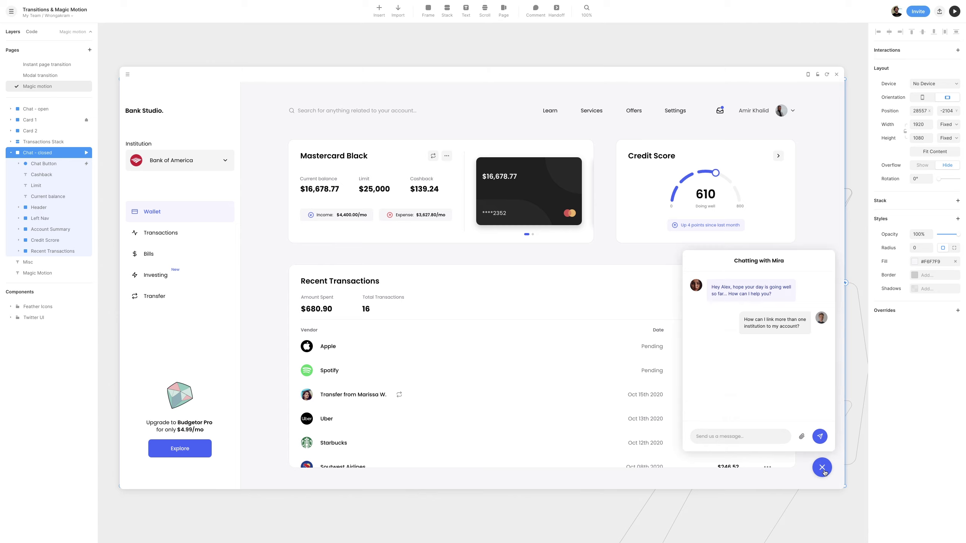
{"action": "left_click", "coordinate": [841, 74]}
{"action": "left_click", "coordinate": [576, 237]}
{"action": "left_click", "coordinate": [601, 240]}
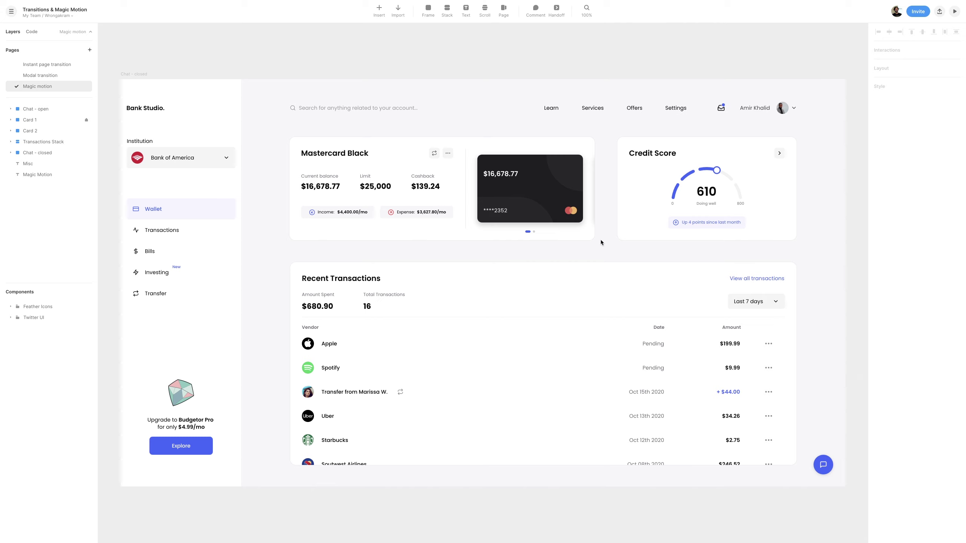
Set the rotation of the close button in Chat - open to 180°
{"action": "scroll", "coordinate": [601, 240], "scroll_direction": "right", "scroll_amount": 10}
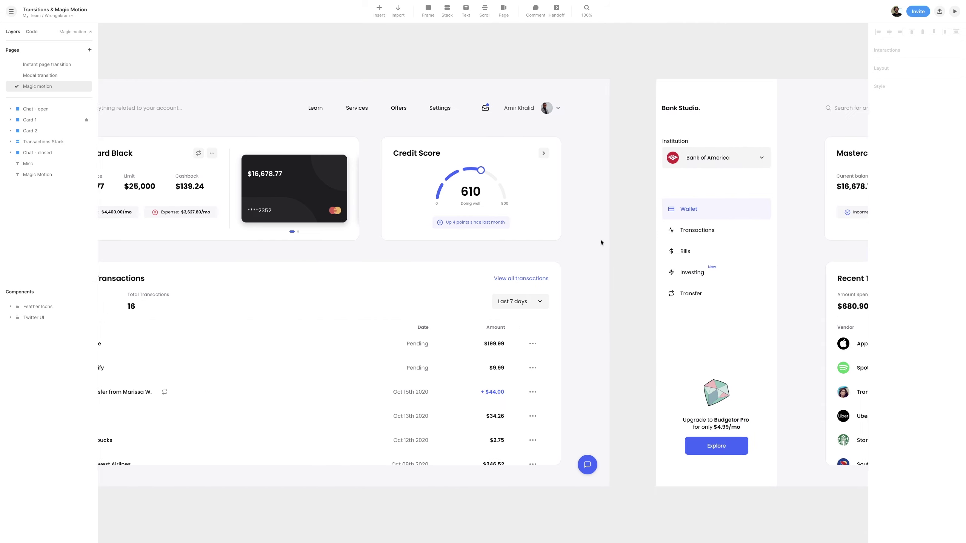
{"action": "left_click", "coordinate": [447, 74]}
{"action": "scroll", "coordinate": [462, 80], "scroll_direction": "right", "scroll_amount": 8}
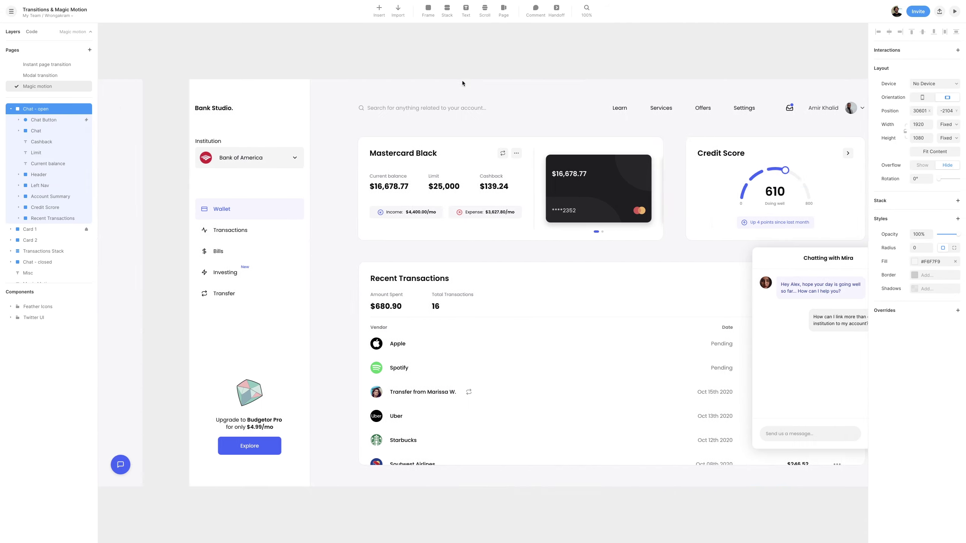
{"action": "left_click", "coordinate": [827, 466]}
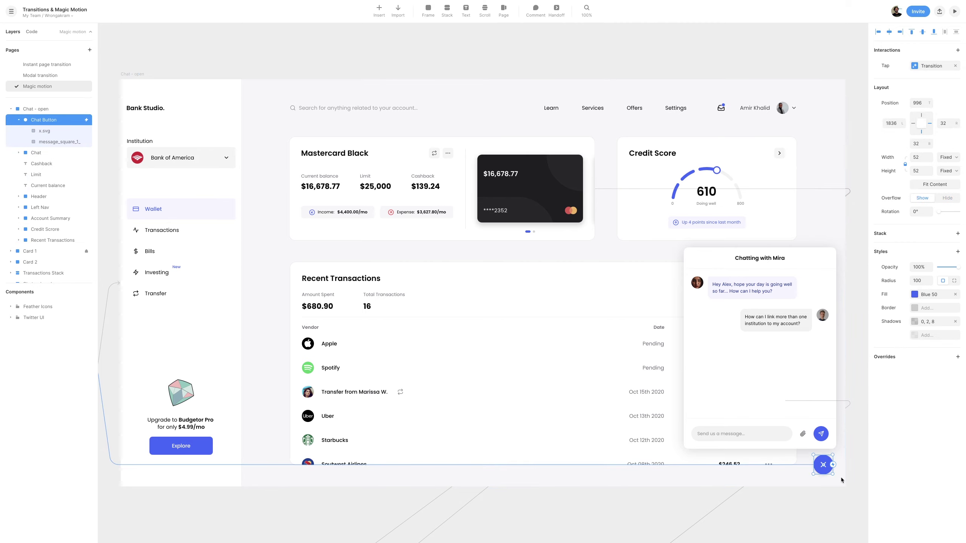
{"action": "left_click", "coordinate": [921, 212]}
{"action": "type", "text": "180"}
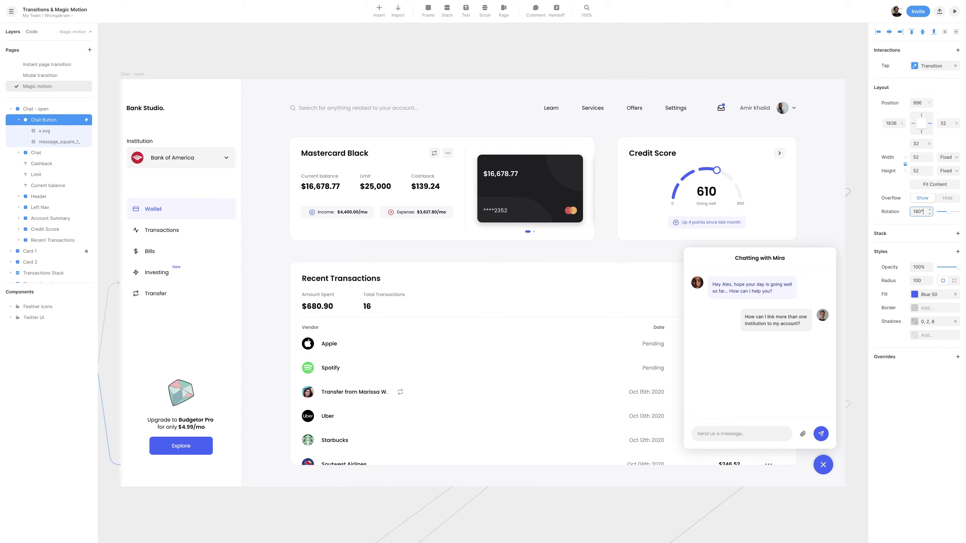
{"action": "left_click", "coordinate": [744, 380]}
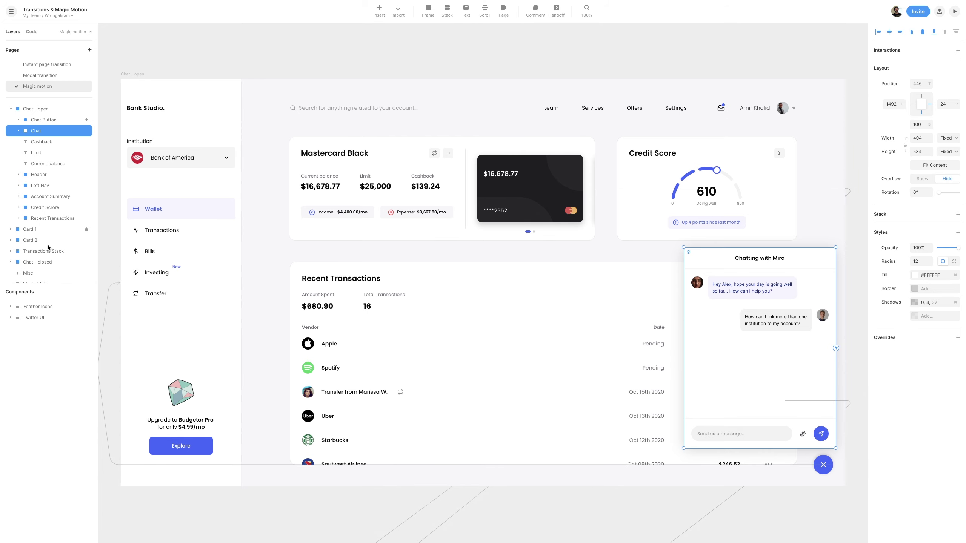
{"action": "left_click", "coordinate": [51, 264]}
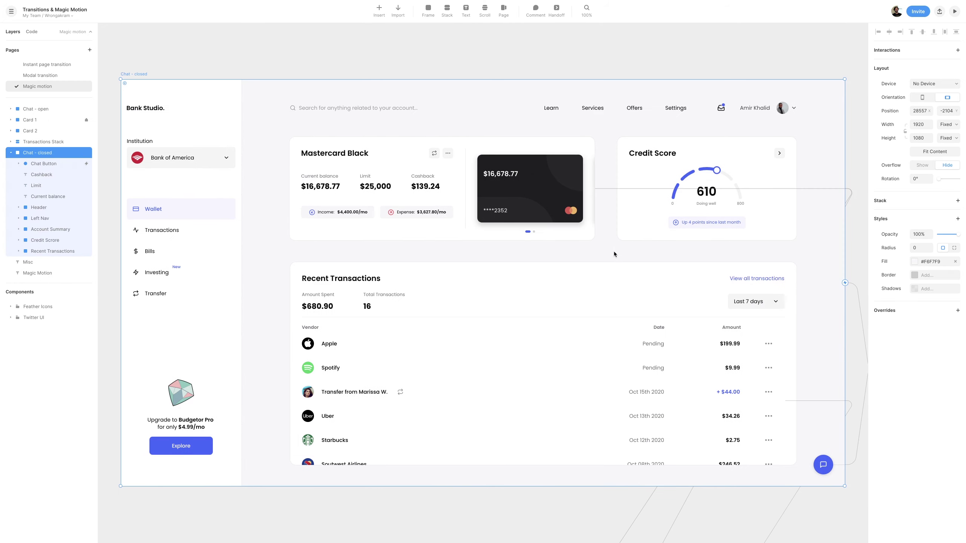
Paste the chat panel into Chat - closed beneath the chat button, nudge it down, set opacity 0%
{"action": "key", "text": "ctrl+v"}
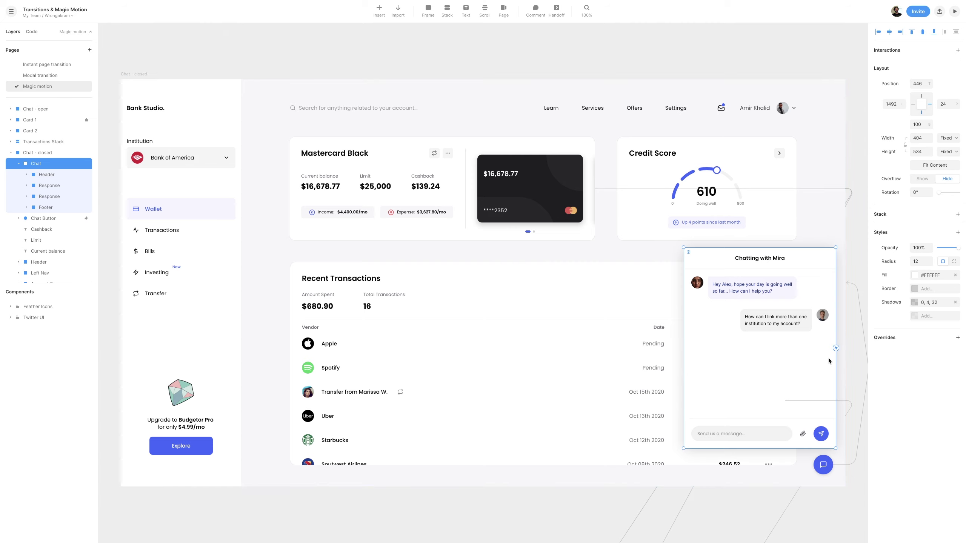
{"action": "left_click", "coordinate": [19, 163]}
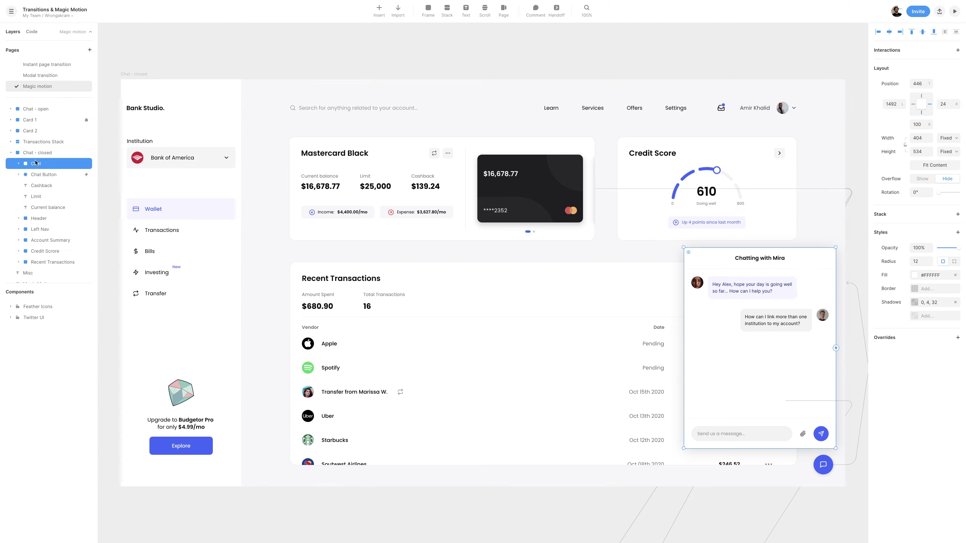
{"action": "left_click_drag", "start_coordinate": [56, 168], "coordinate": [48, 179]}
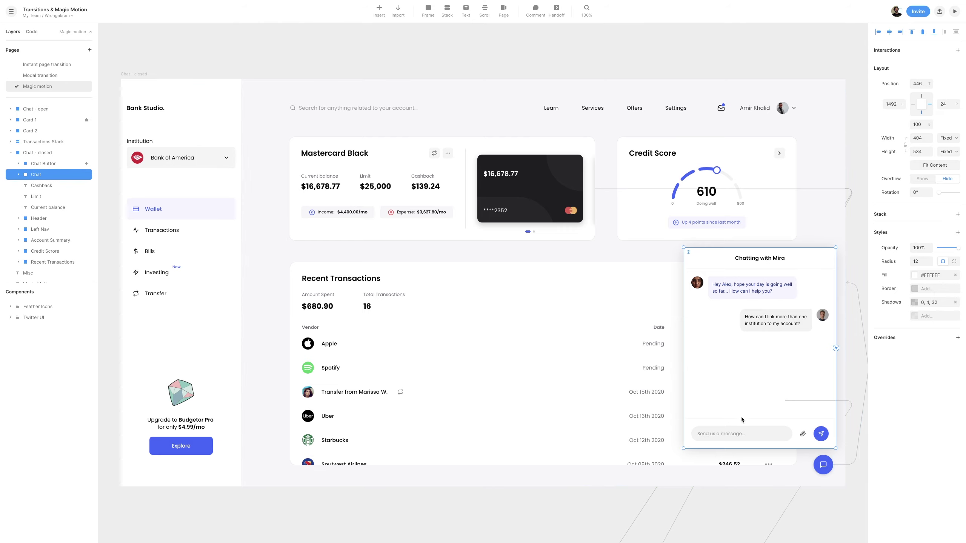
{"action": "key", "text": "shift+Down"}
{"action": "key", "text": "shift+Down"}
{"action": "key", "text": "shift+Down"}
{"action": "key", "text": "shift+Down"}
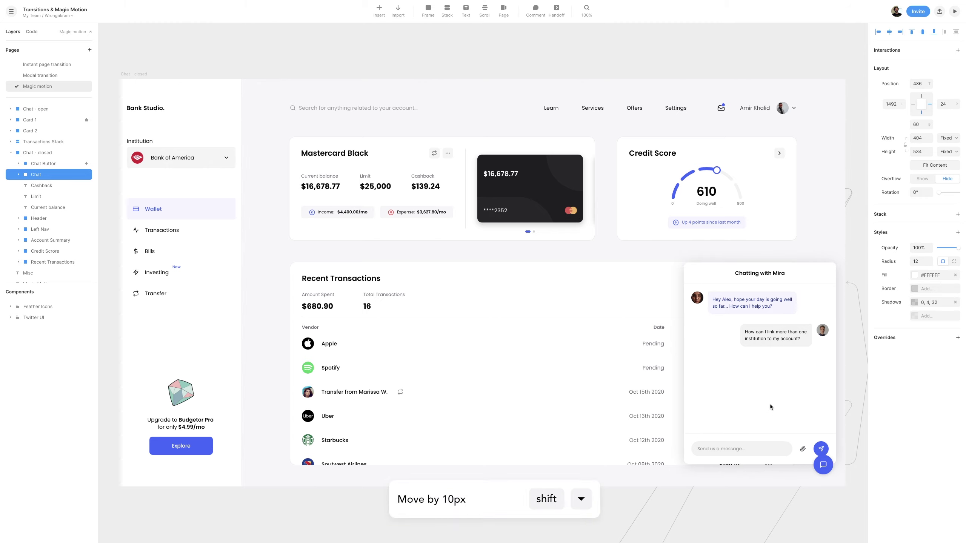
{"action": "left_click_drag", "start_coordinate": [959, 248], "coordinate": [905, 251]}
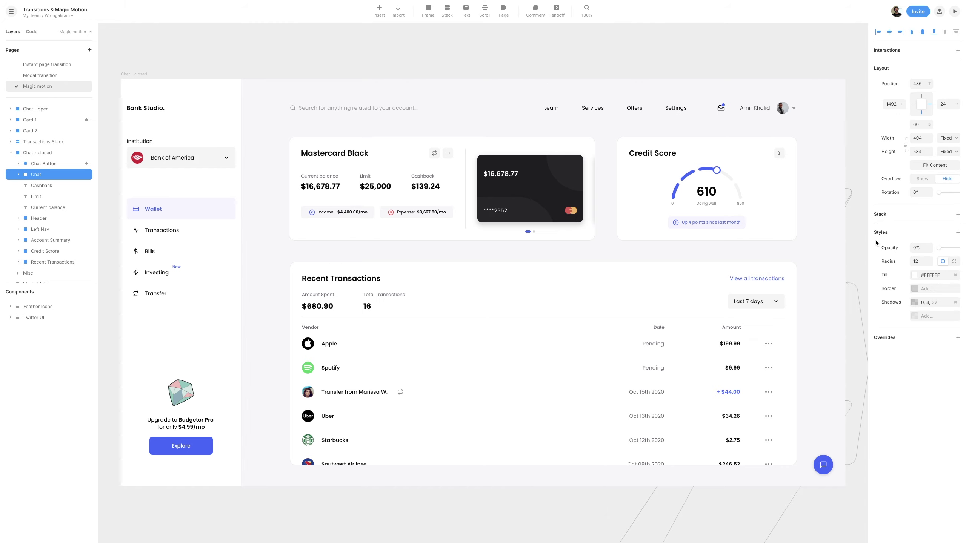
{"action": "left_click", "coordinate": [139, 74]}
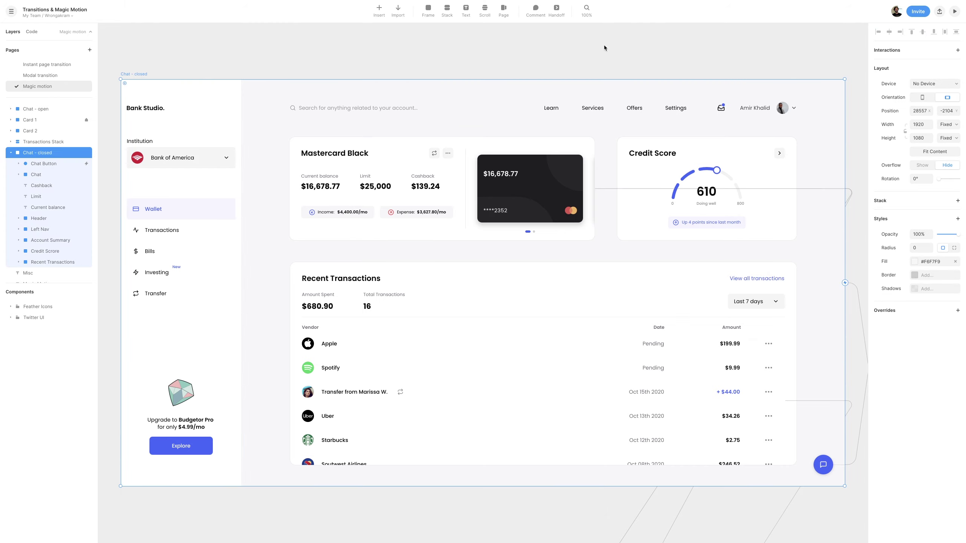
Preview the prototype and open and close the chat panel twice to check its slide-and-fade
{"action": "left_click", "coordinate": [951, 13]}
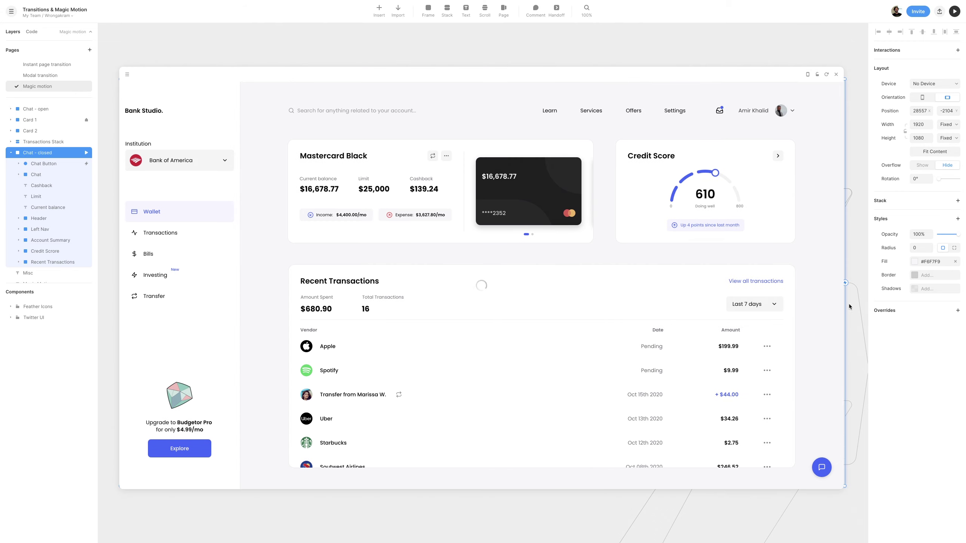
{"action": "left_click", "coordinate": [822, 476]}
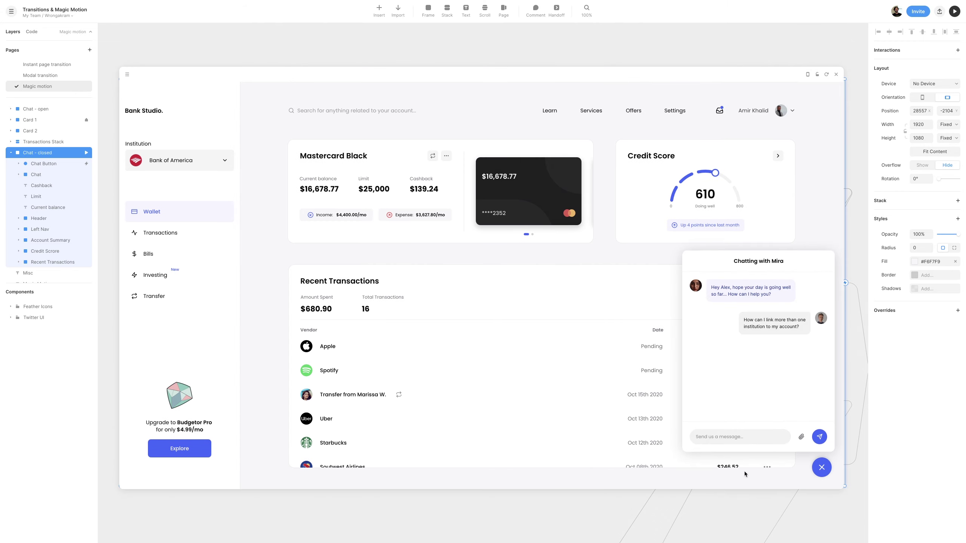
{"action": "left_click", "coordinate": [821, 471]}
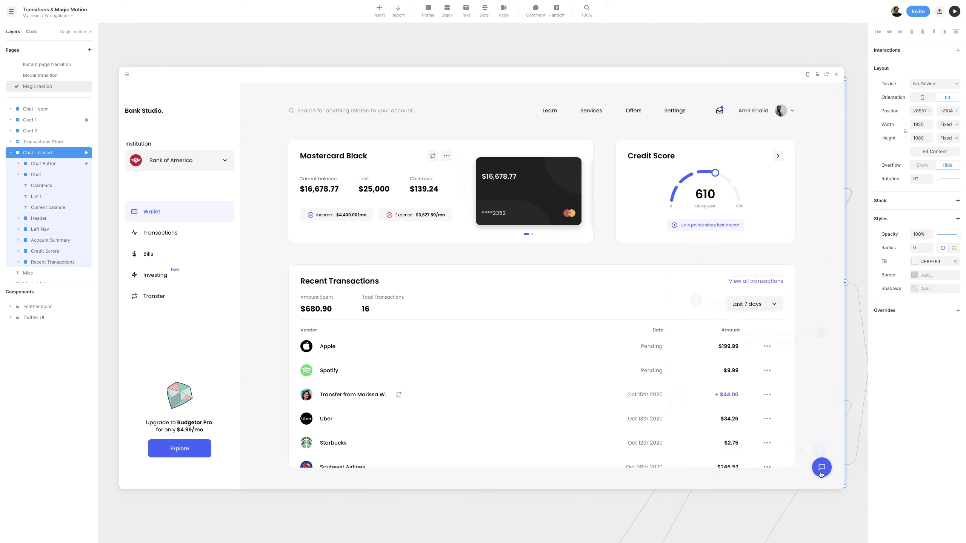
{"action": "left_click", "coordinate": [822, 472]}
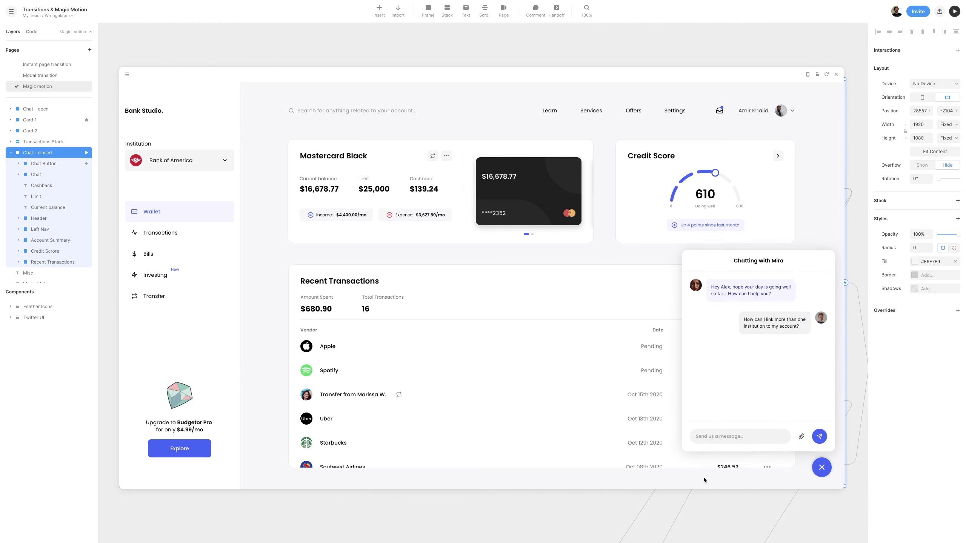
{"action": "left_click", "coordinate": [821, 472]}
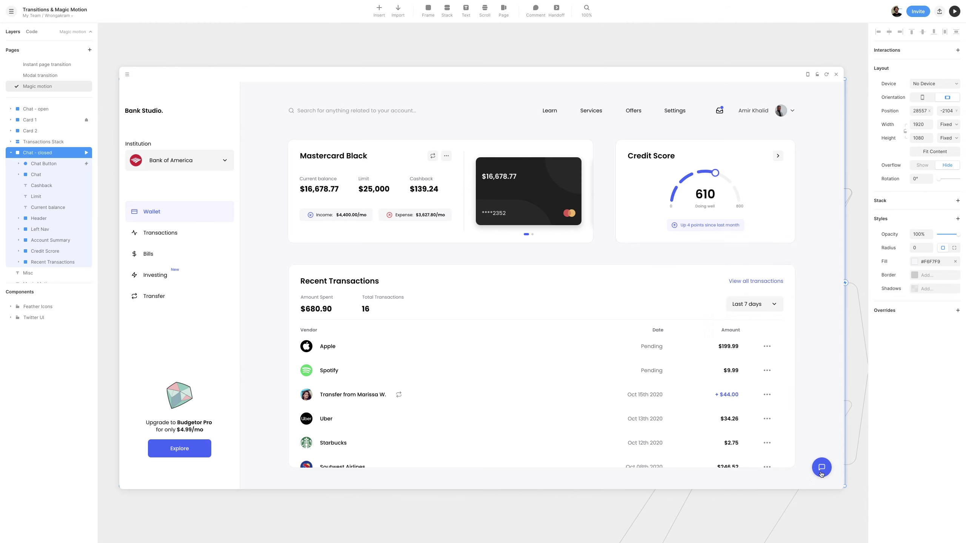